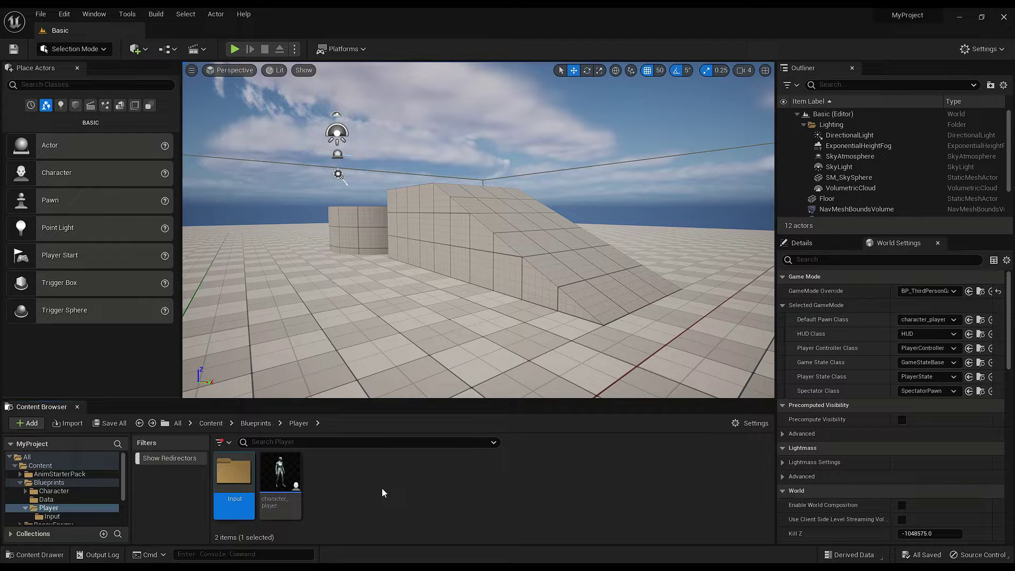
Create an Input Action named Jump in the Player folder's Input subfolder.
double_click(246, 477)
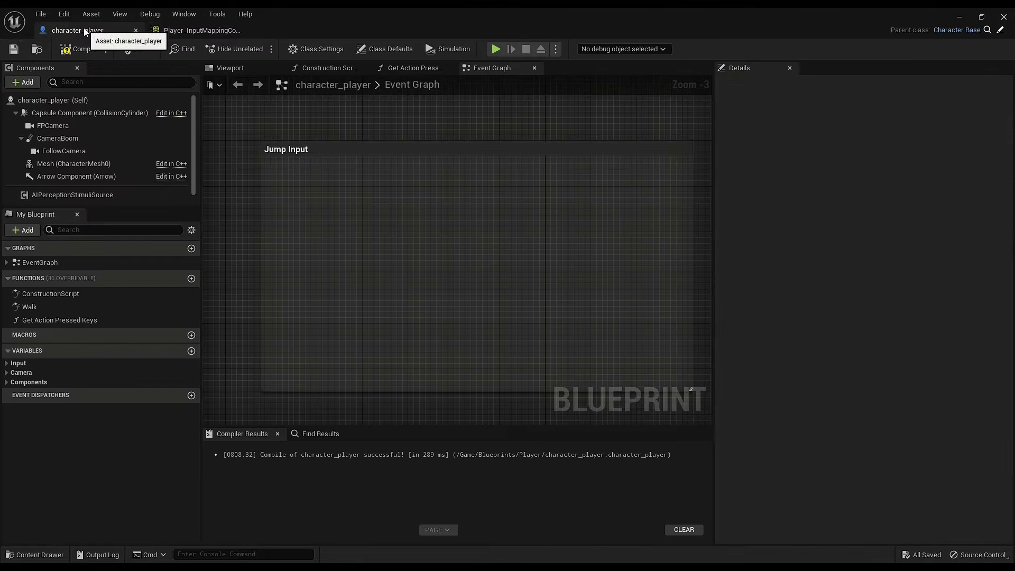
left_click(959, 19)
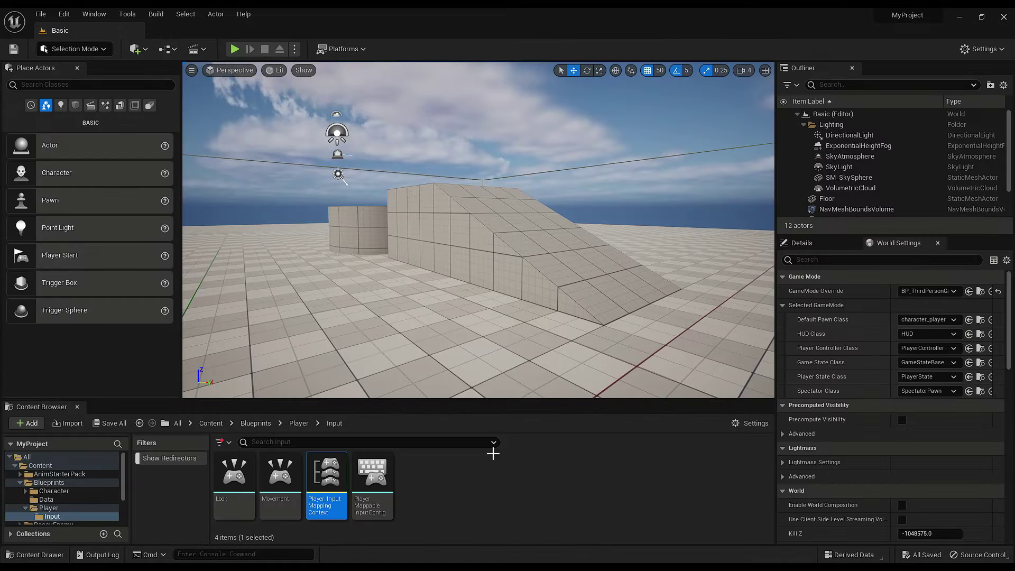
right_click(480, 483)
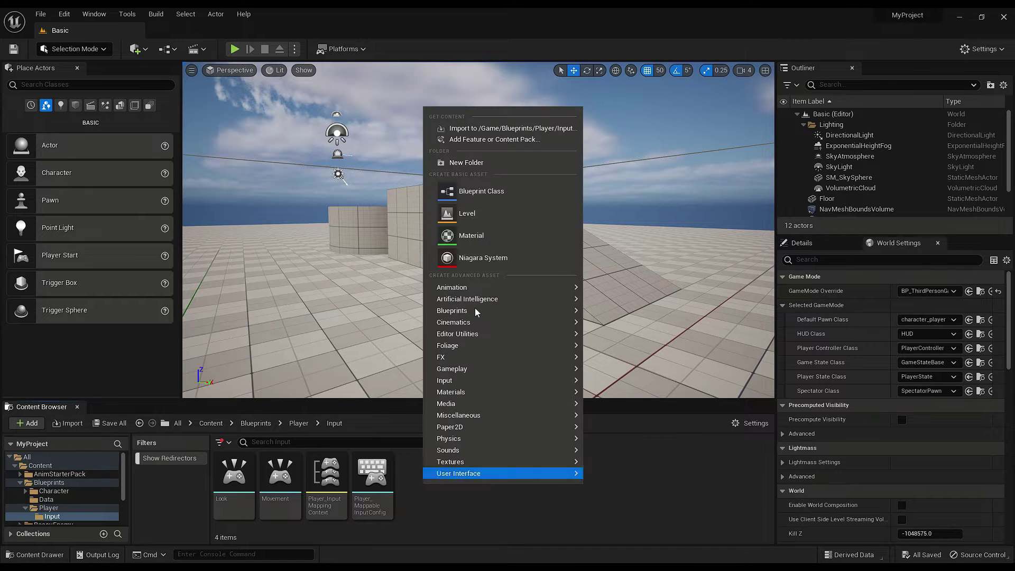
mouse_move(480, 379)
left_click(639, 432)
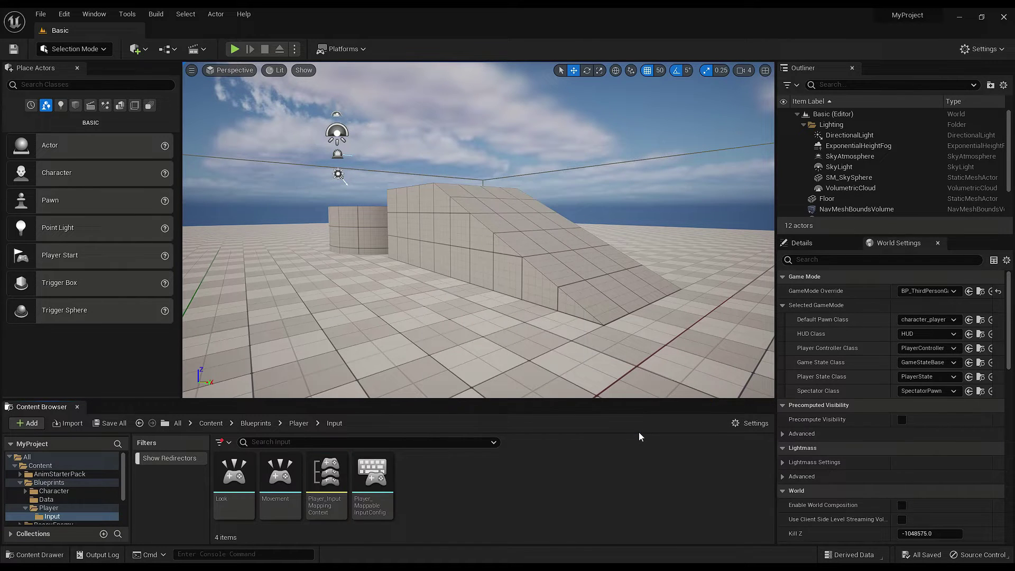
type("Jump")
key("Return")
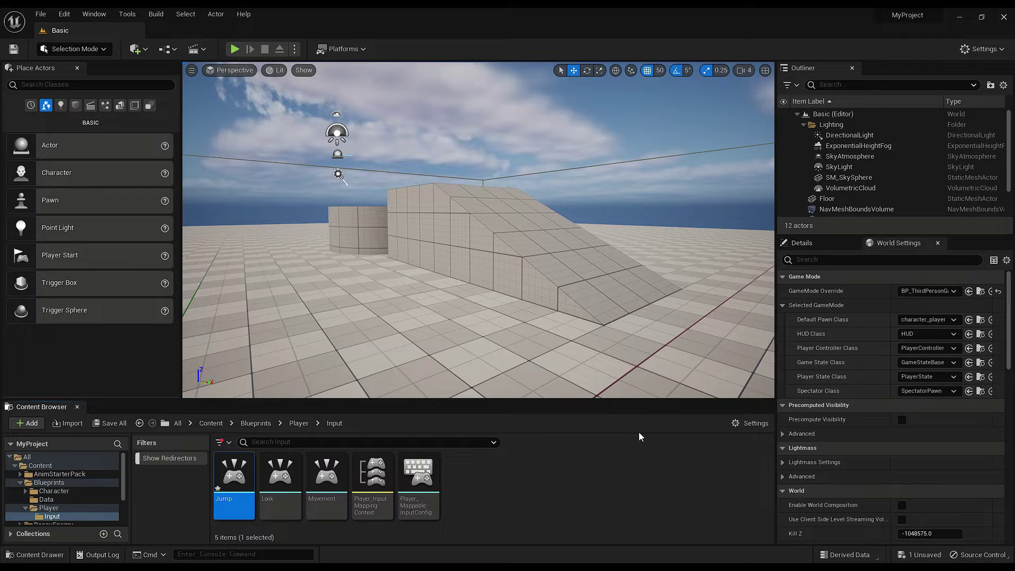
Create a second Input Action named Jump_Chord in the same folder and save both new assets.
right_click(547, 484)
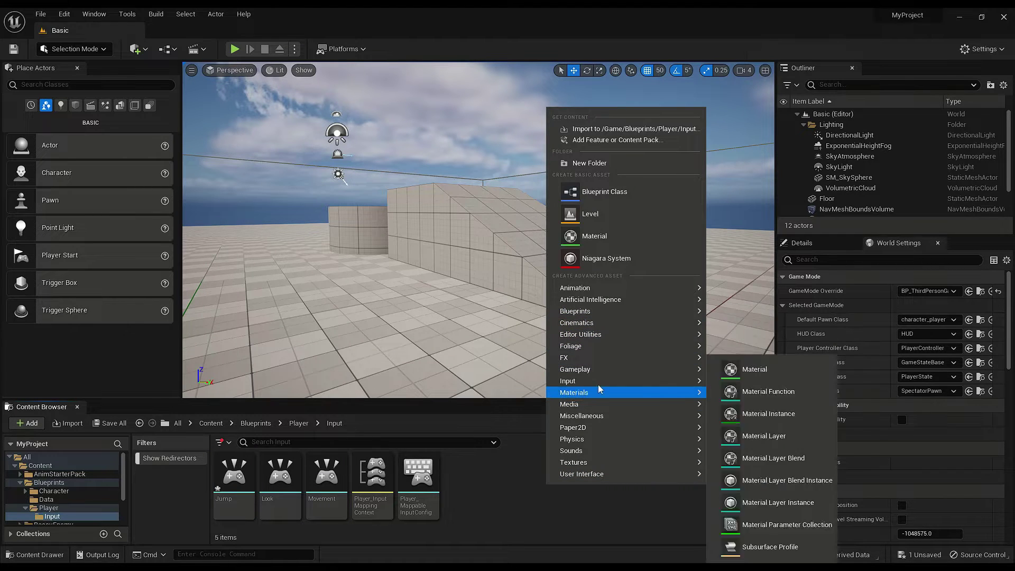
mouse_move(601, 383)
left_click(761, 434)
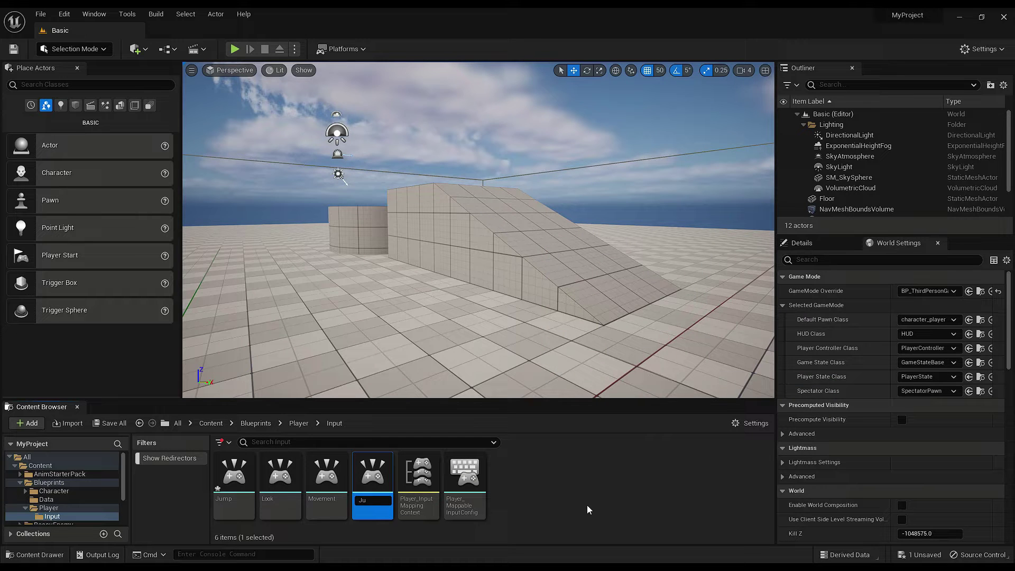
type("Jump_Chord")
key("Return")
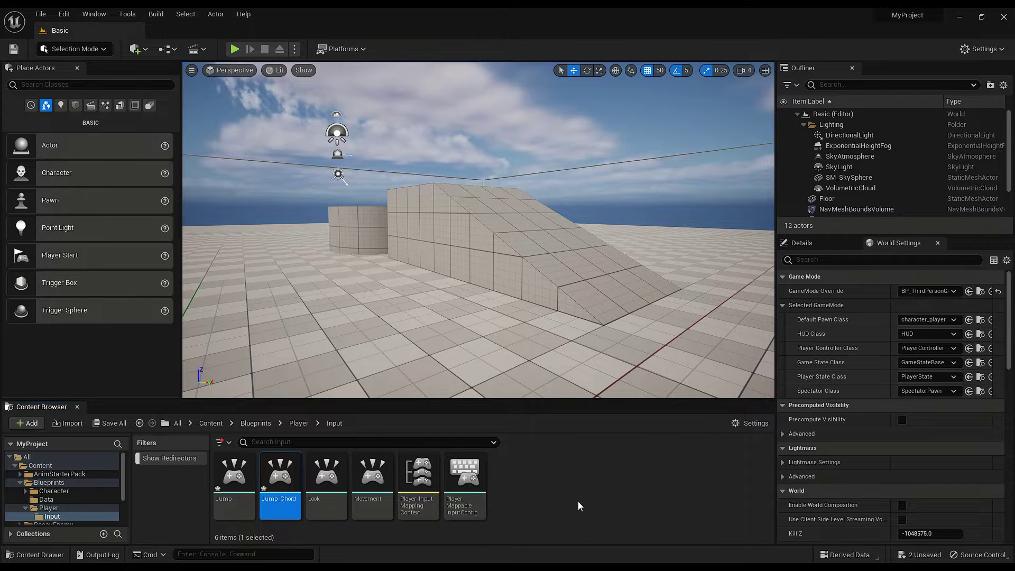
left_click(243, 482, "ctrl")
key("ctrl+s")
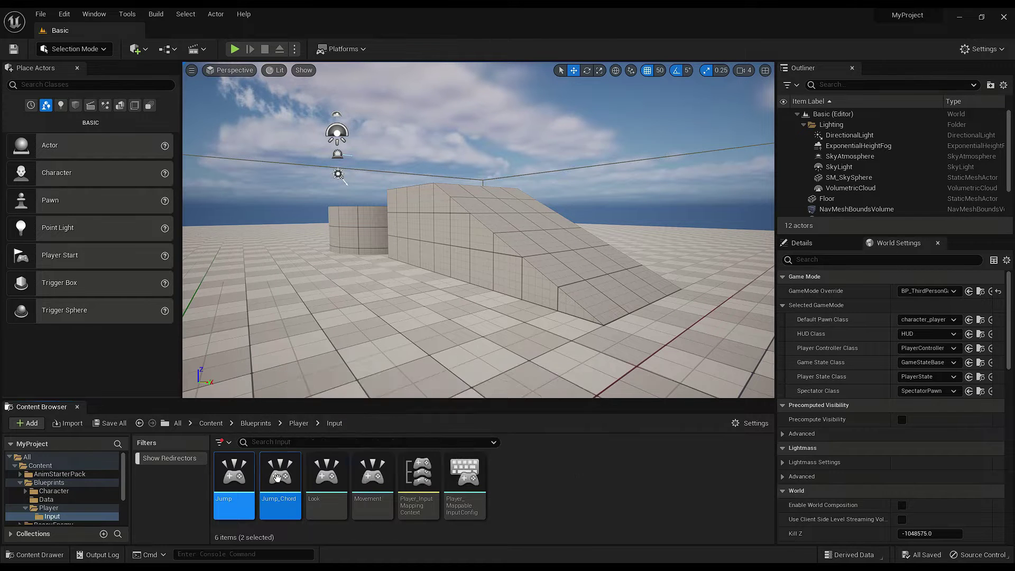
In the Player_InputMappingContext asset, add a mapping for the Jump action bound to the Space Bar.
double_click(419, 484)
left_click(46, 116)
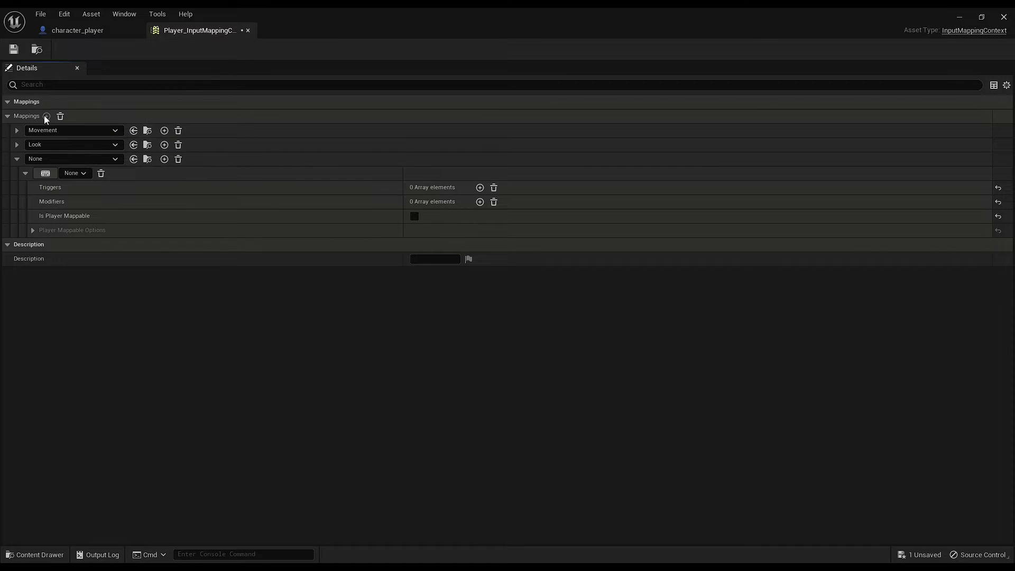
left_click(42, 159)
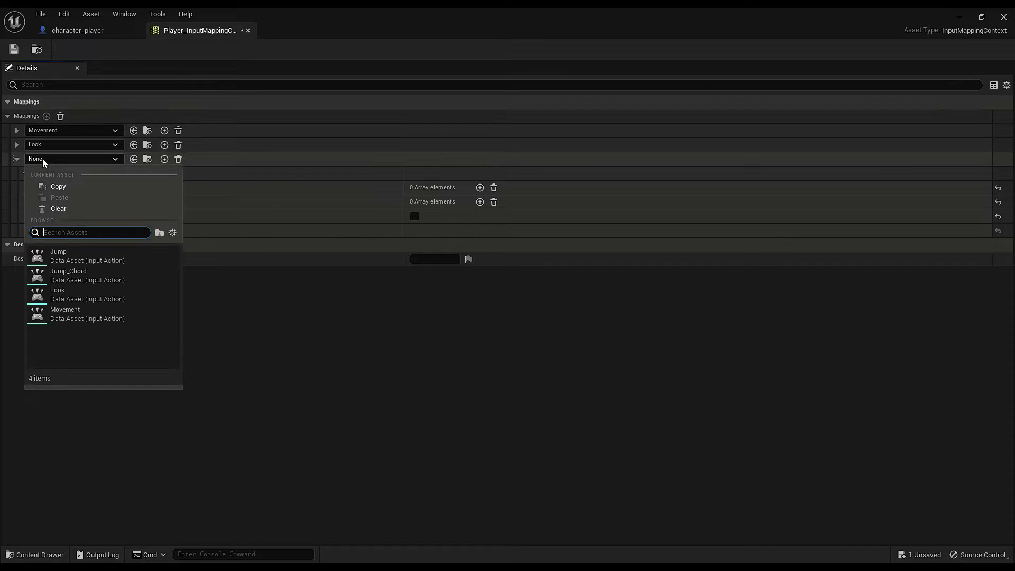
left_click(86, 257)
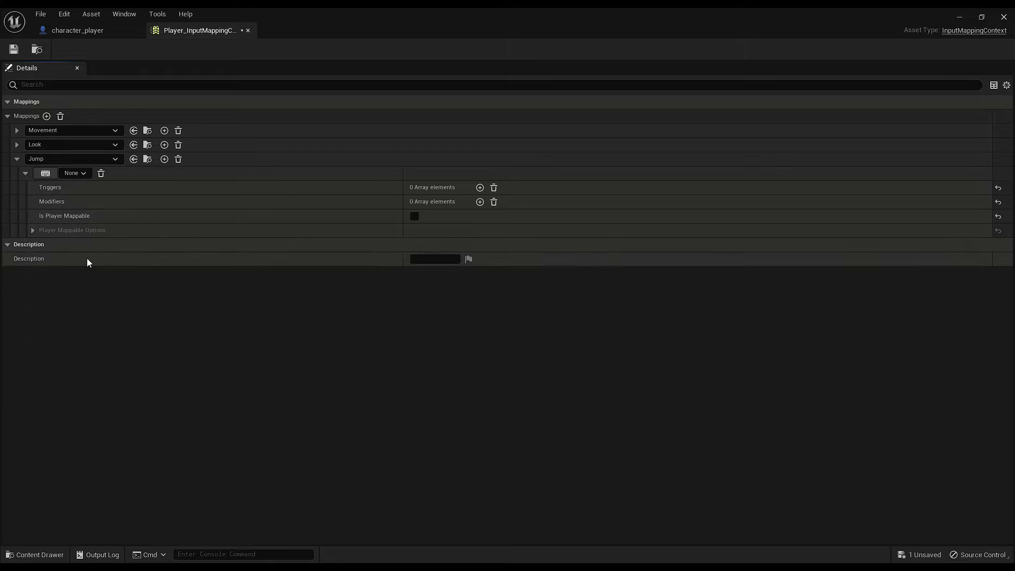
left_click(47, 174)
key("space")
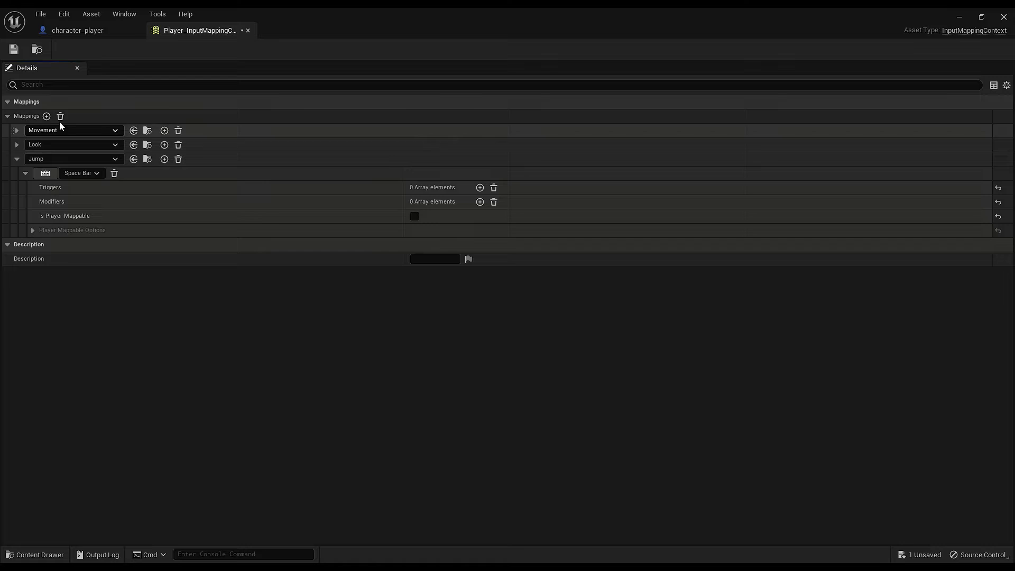
Add another mapping for the Jump_Chord action bound to Left Shift and save the mapping context.
left_click(47, 116)
left_click(56, 188)
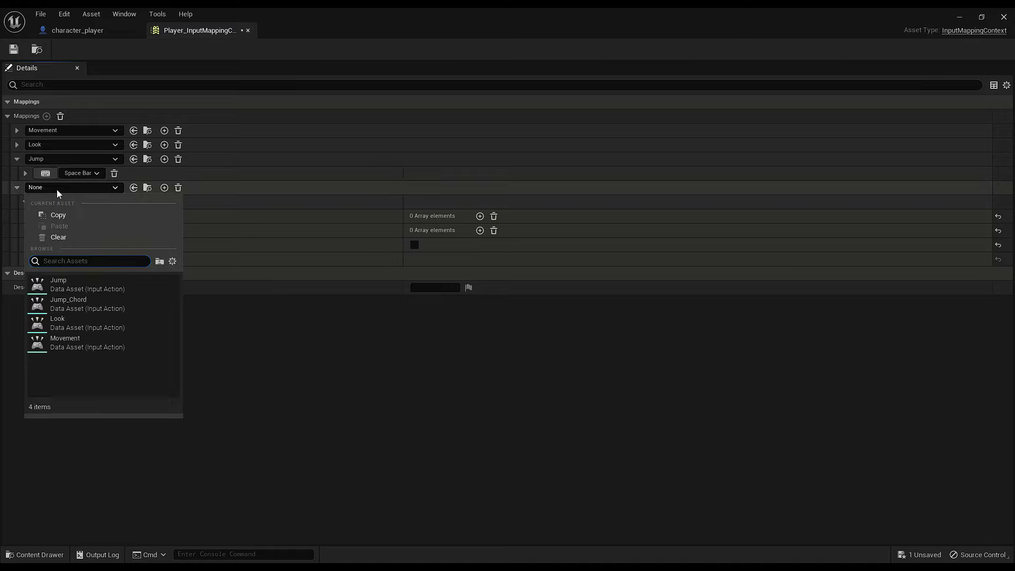
left_click(87, 299)
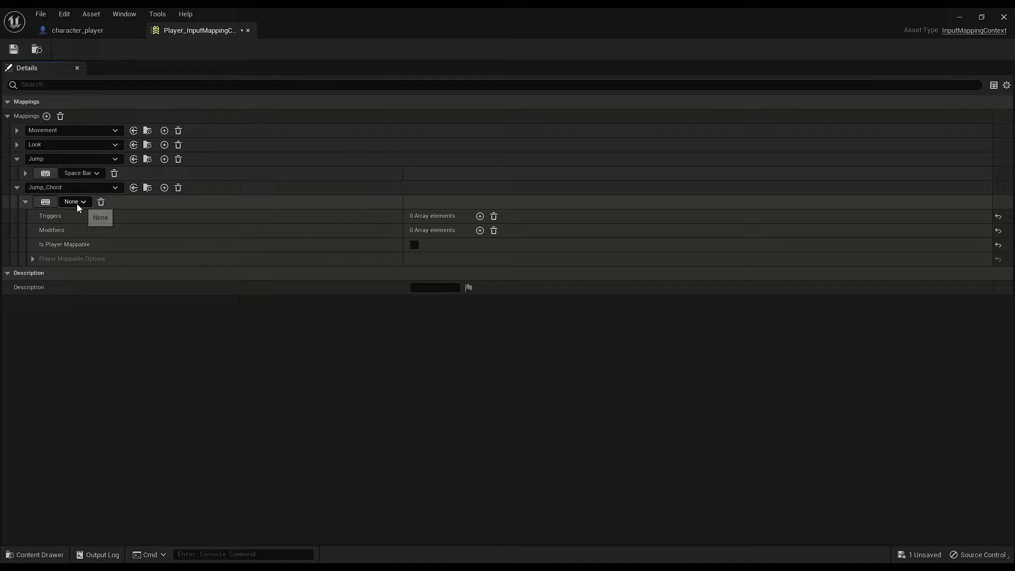
key("ctrl+s")
left_click(17, 188)
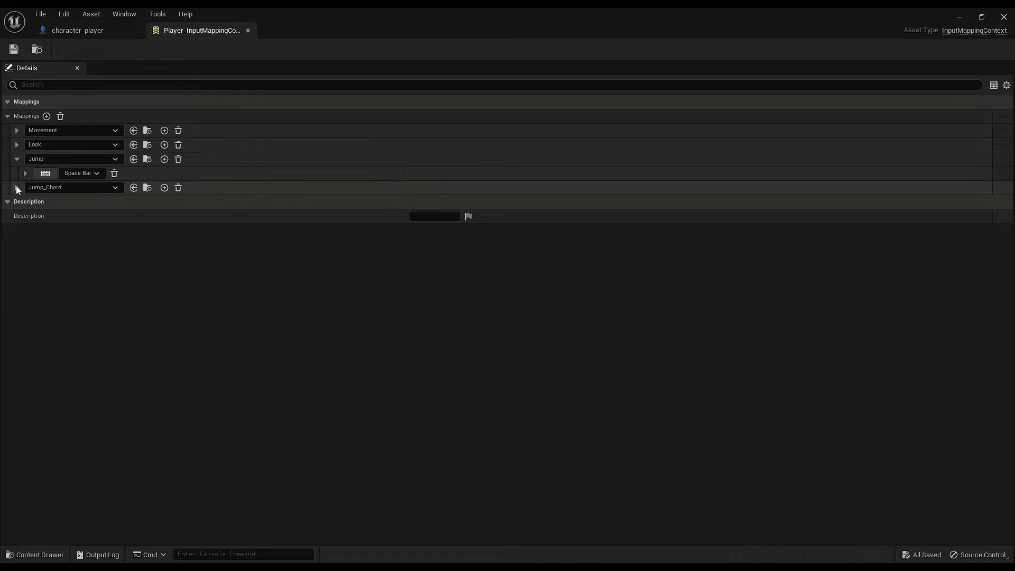
Add a Chorded Action trigger to the Jump mapping's Space Bar binding.
left_click(25, 173)
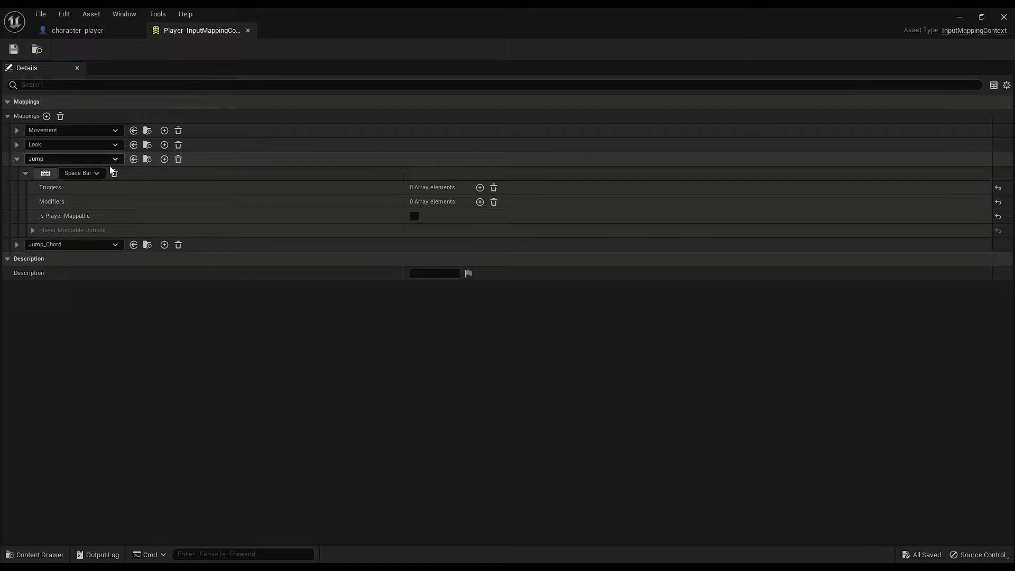
left_click(480, 188)
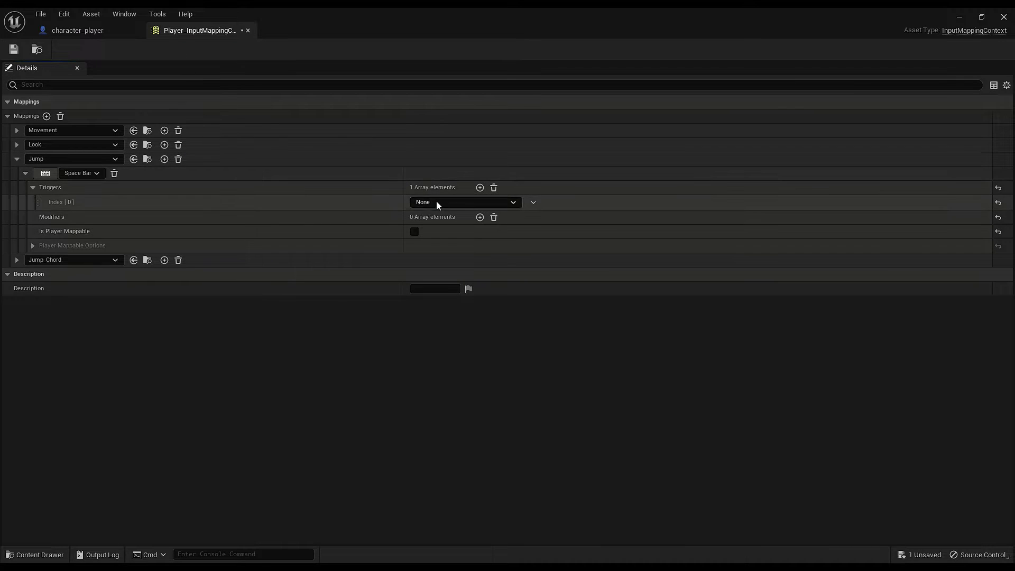
left_click(436, 201)
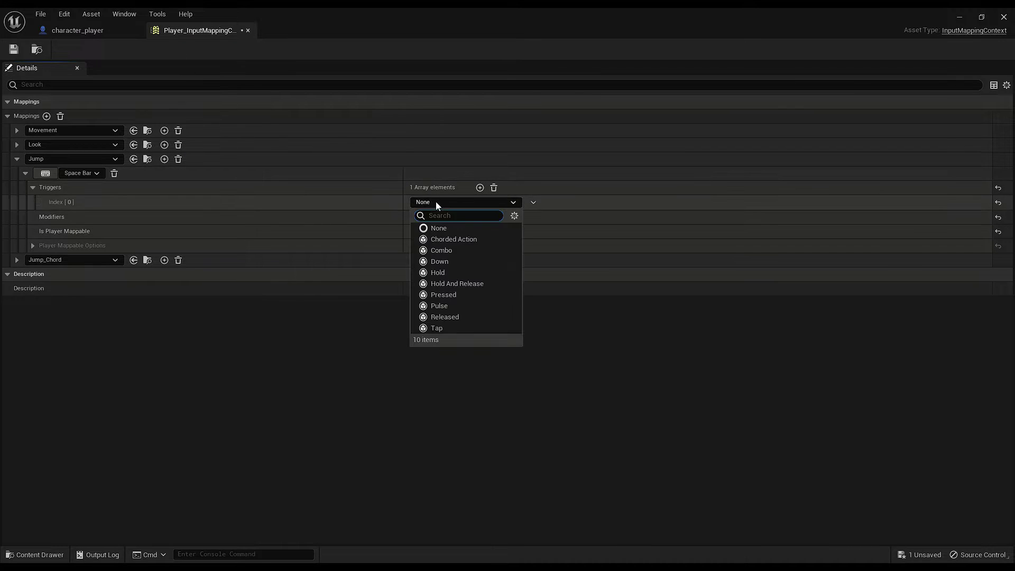
left_click(454, 239)
left_click(236, 202)
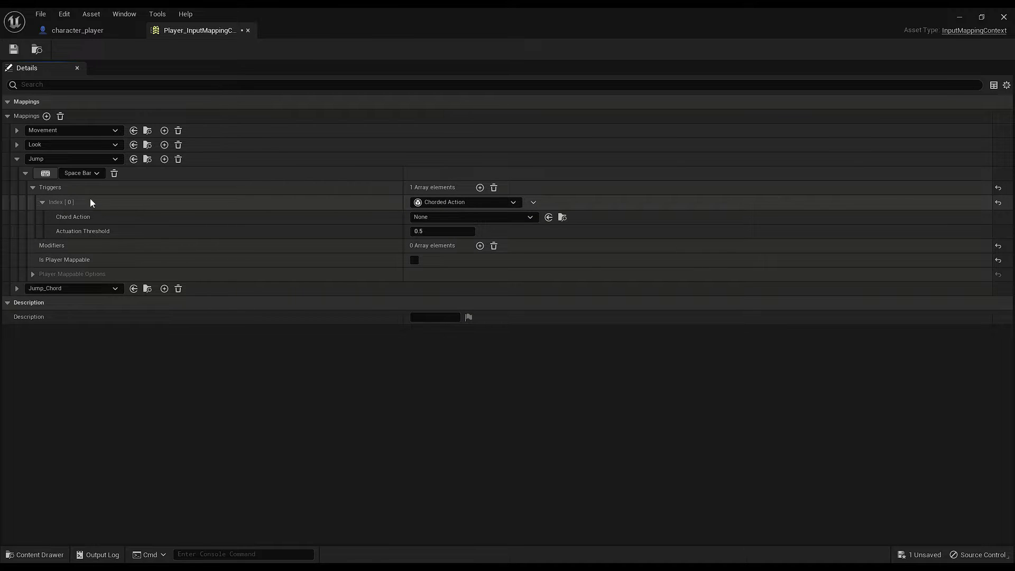
left_click(62, 200)
left_click(63, 199)
Set the trigger's Chord Action to Jump_Chord and save the mapping context.
left_click(452, 217)
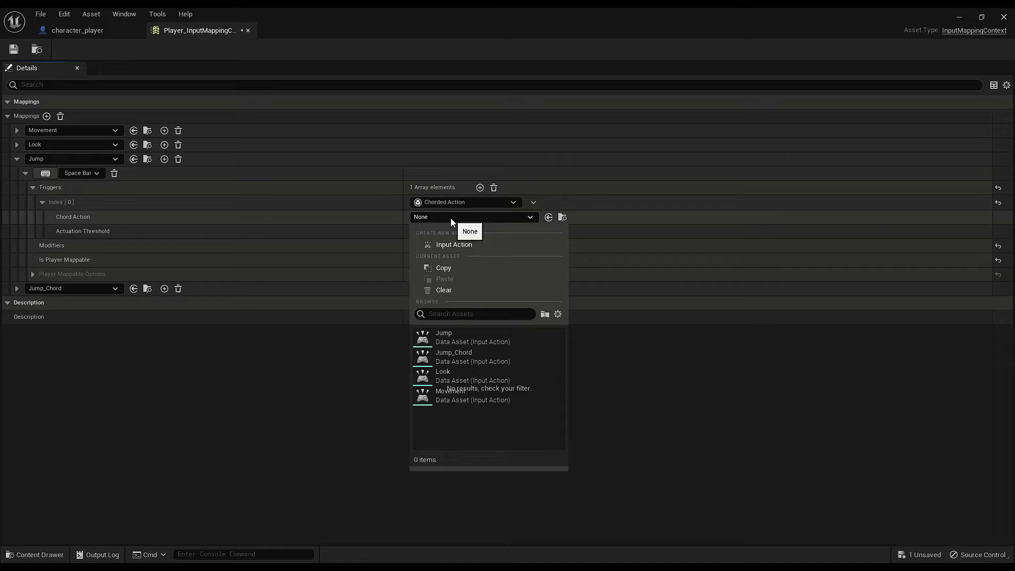
left_click(463, 355)
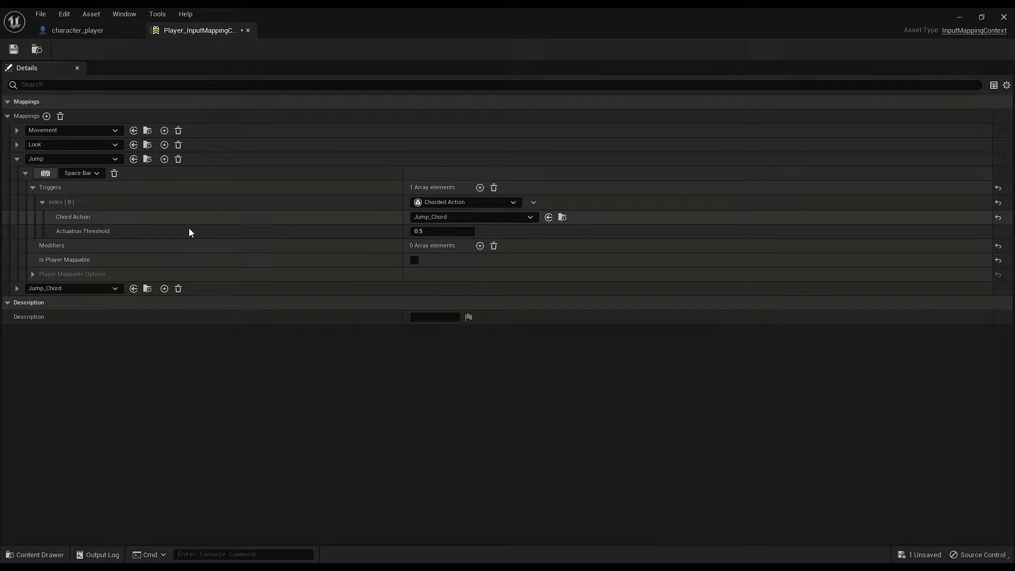
left_click(14, 49)
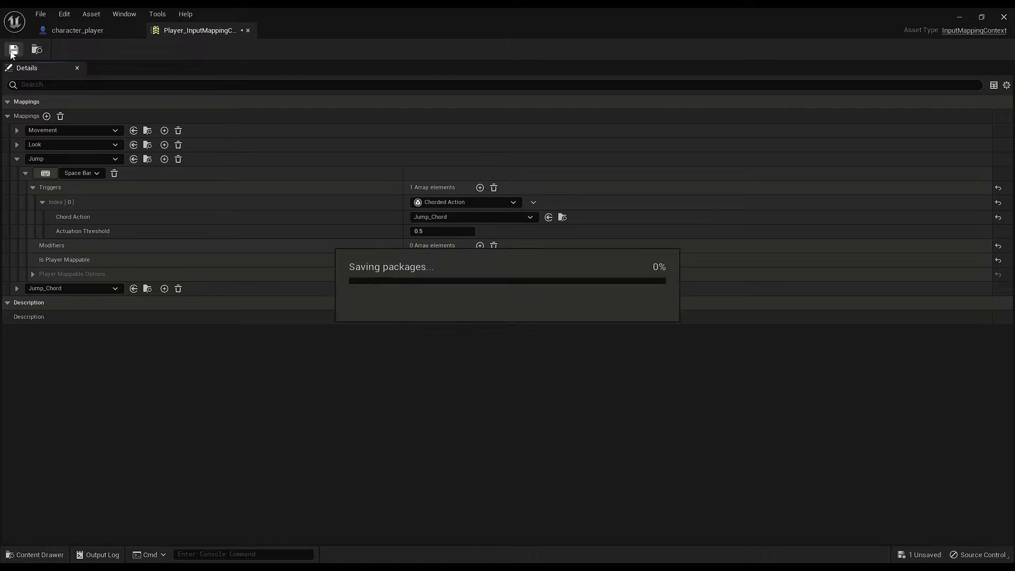
Add the Jump enhanced action event to the Jump Input comment box in character_player's Event Graph.
left_click(97, 33)
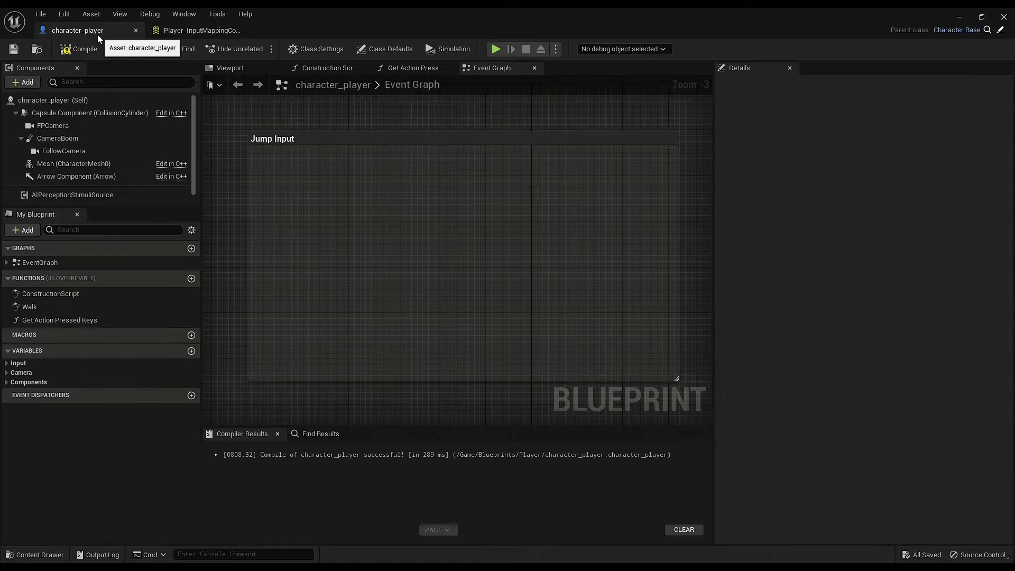
right_click(299, 205)
type("jump")
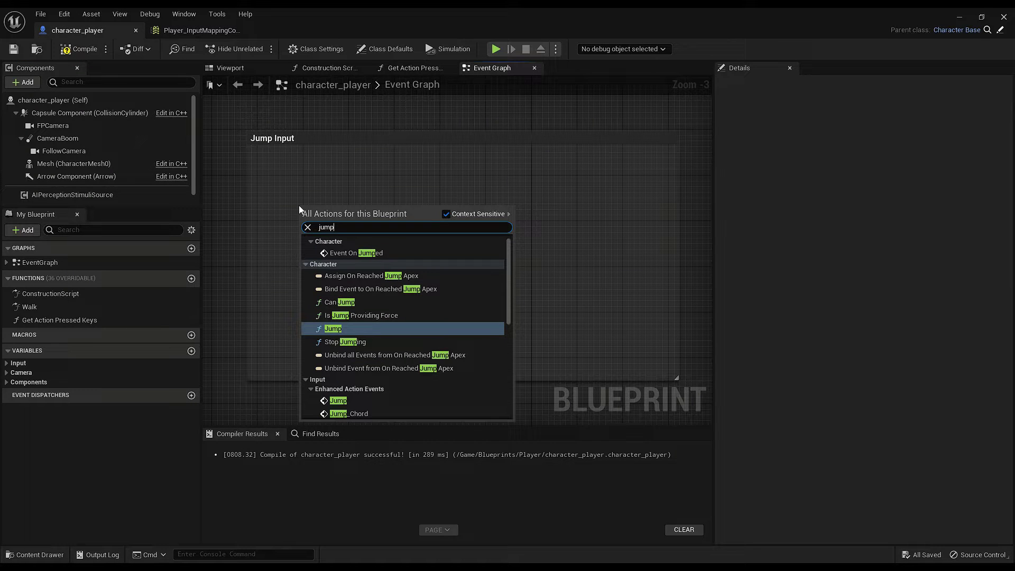
key("Down")
key("Down")
key("Down")
key("Down")
key("Down")
key("Down")
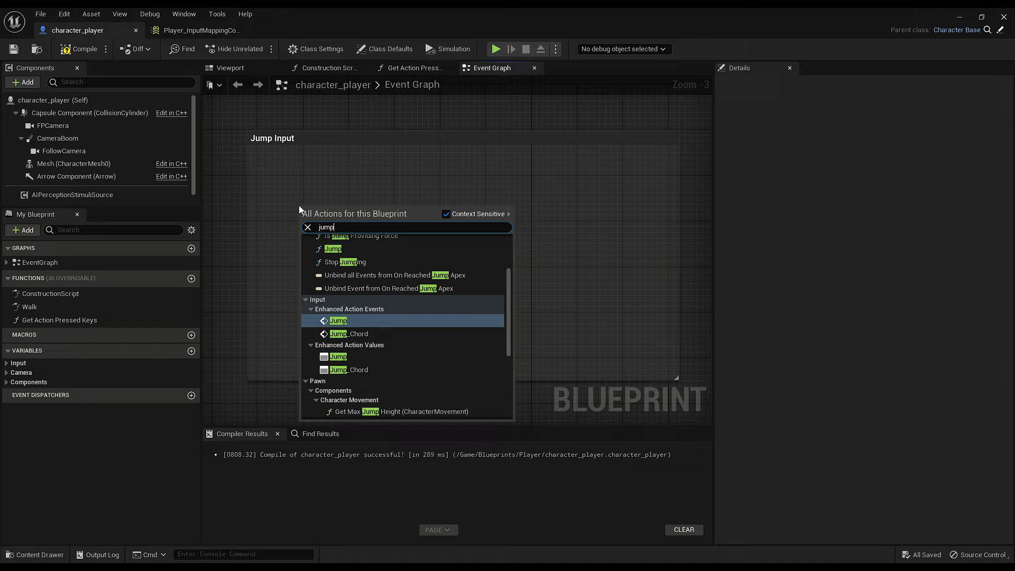
key("Return")
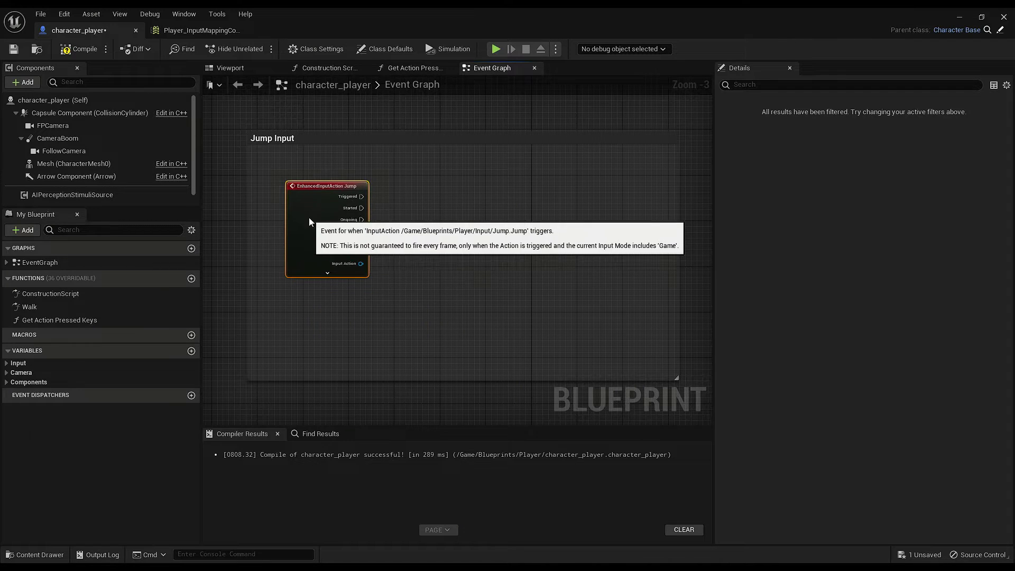
Connect the event's Triggered output to a new Jump function node, straighten the connection and compile the blueprint.
left_click_drag(362, 196, 562, 192)
type("jump")
key("Return")
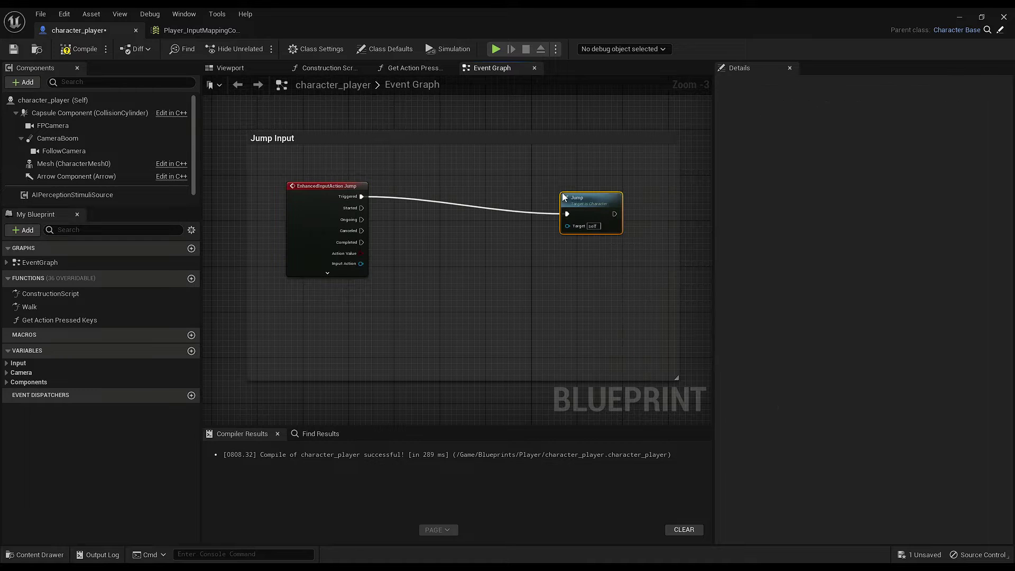
left_click_drag(343, 176, 641, 248)
key("q")
left_click(546, 290)
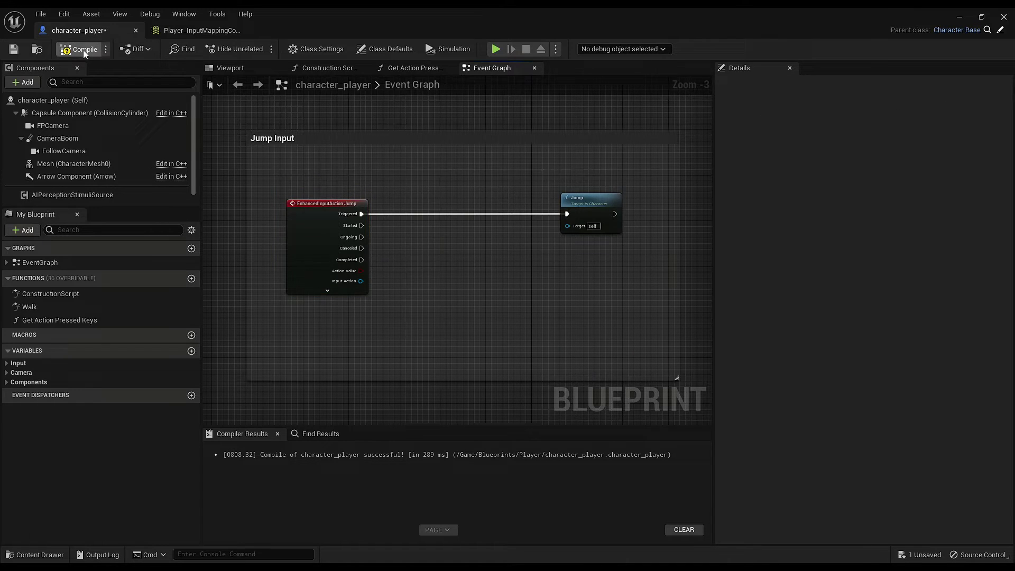
left_click(84, 53)
Play the Basic level and test the character's chorded jump while running around and over the ramp, then stop the session.
left_click(957, 18)
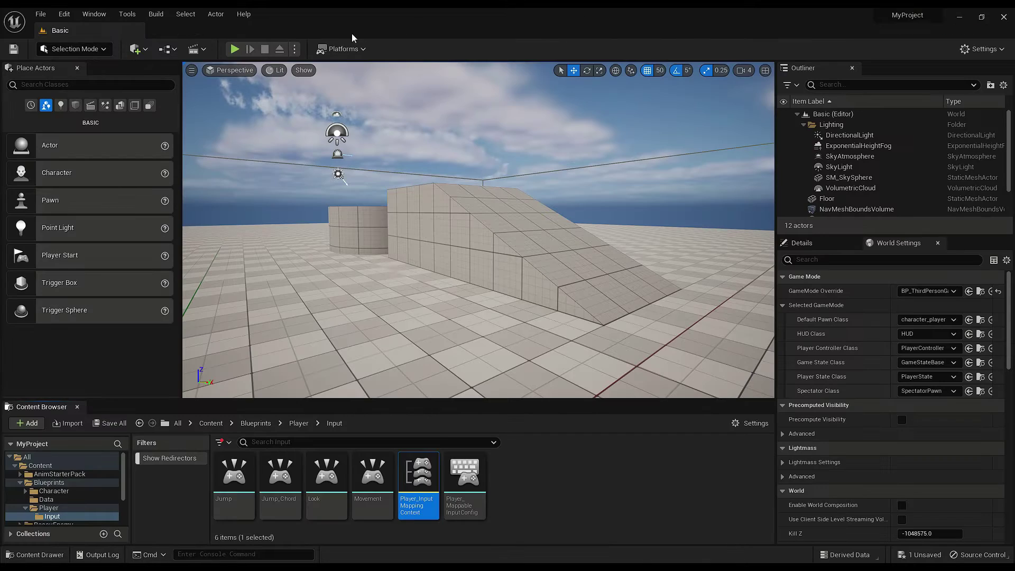
left_click(235, 49)
left_click(540, 236)
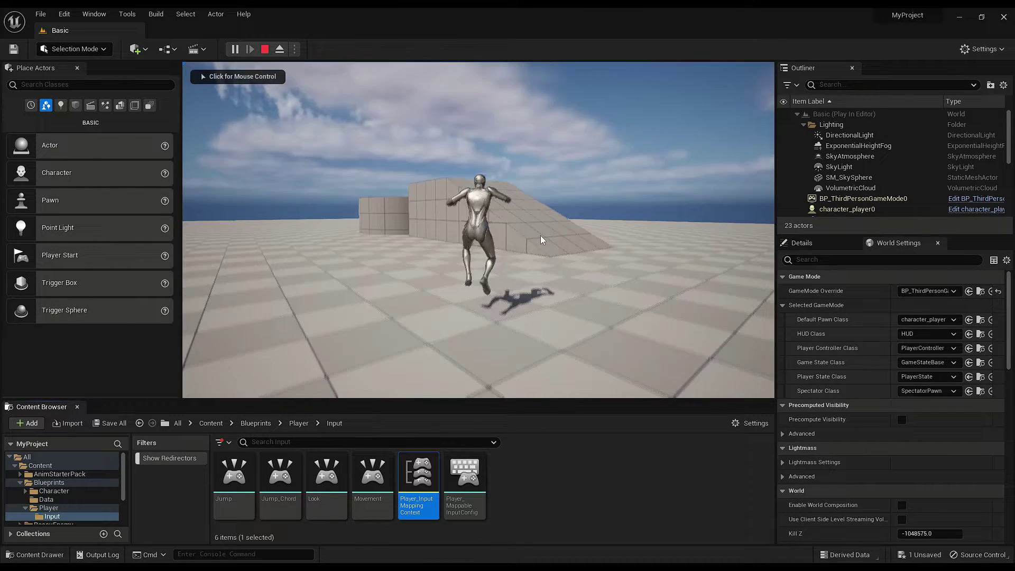
key("w")
key("w")
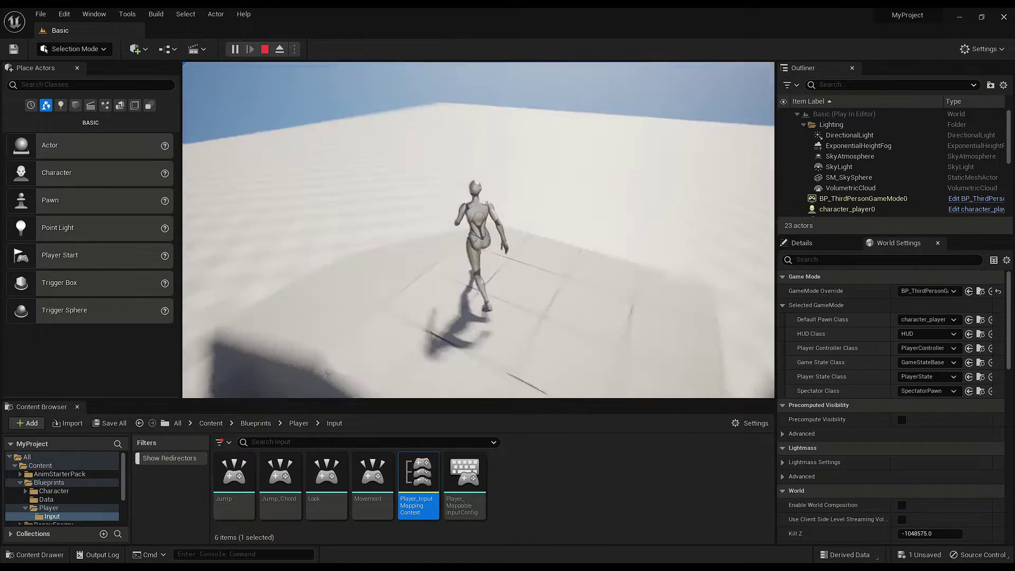
key("d")
key("a")
key("w")
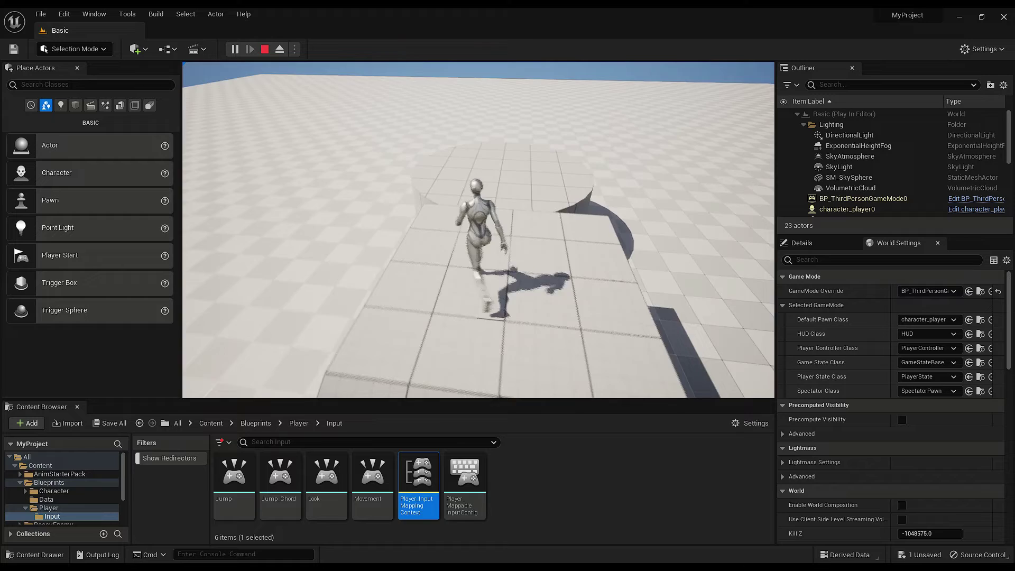
key("w")
key("space")
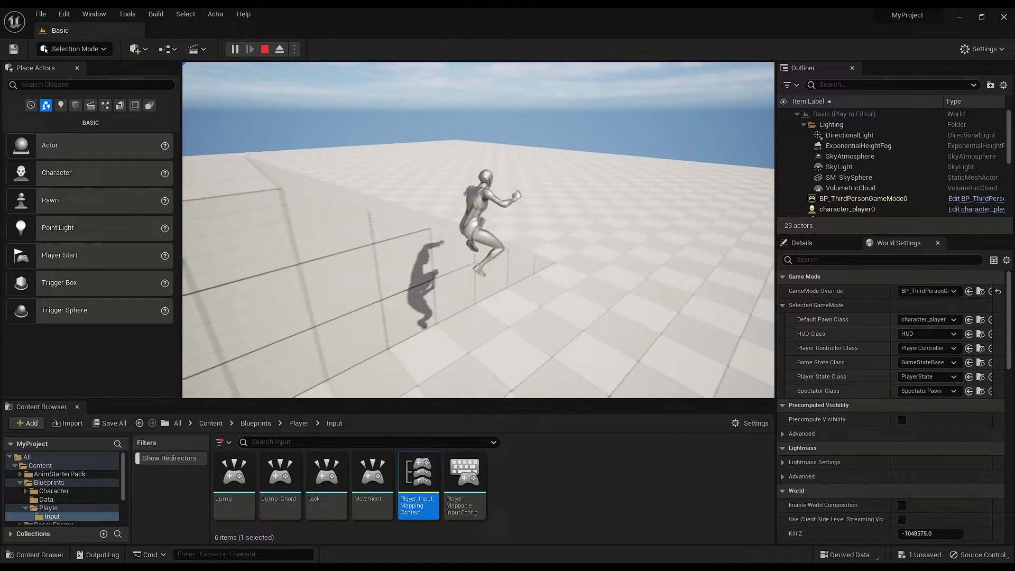
key("Escape")
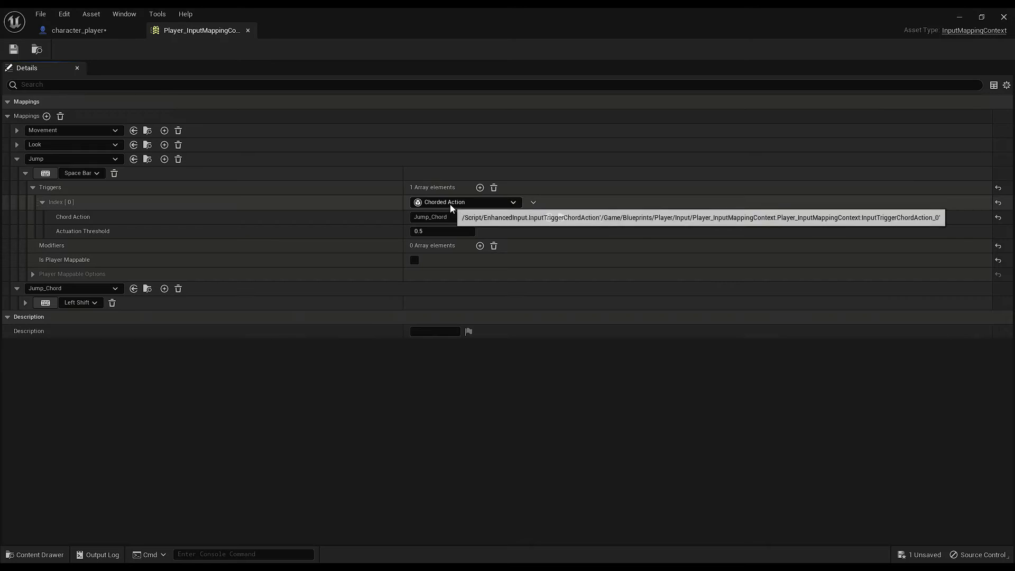
Change the Space Bar trigger of the Jump mapping to Combo.
left_click(533, 202)
left_click(497, 205)
left_click(495, 204)
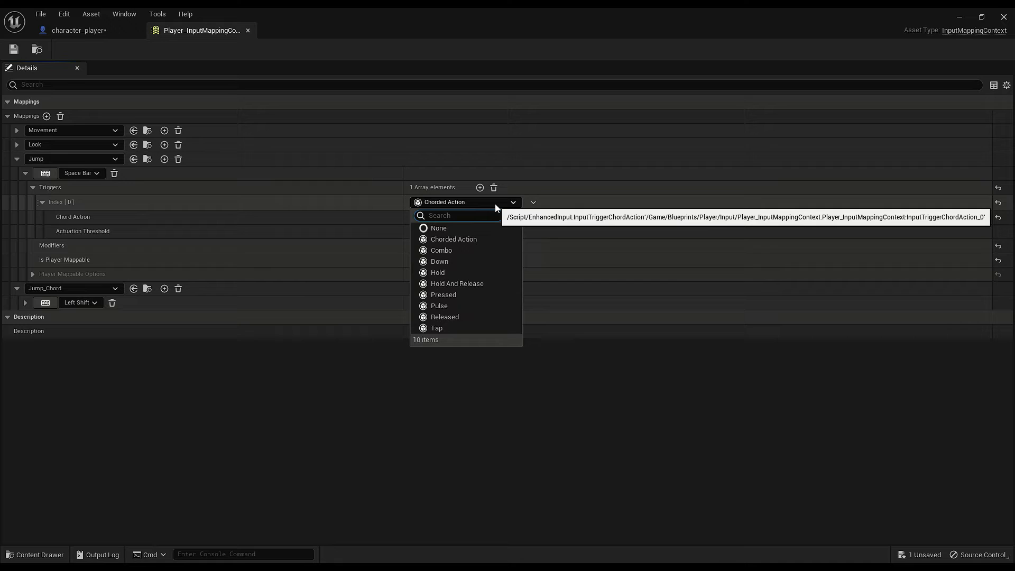
left_click(494, 204)
left_click(495, 204)
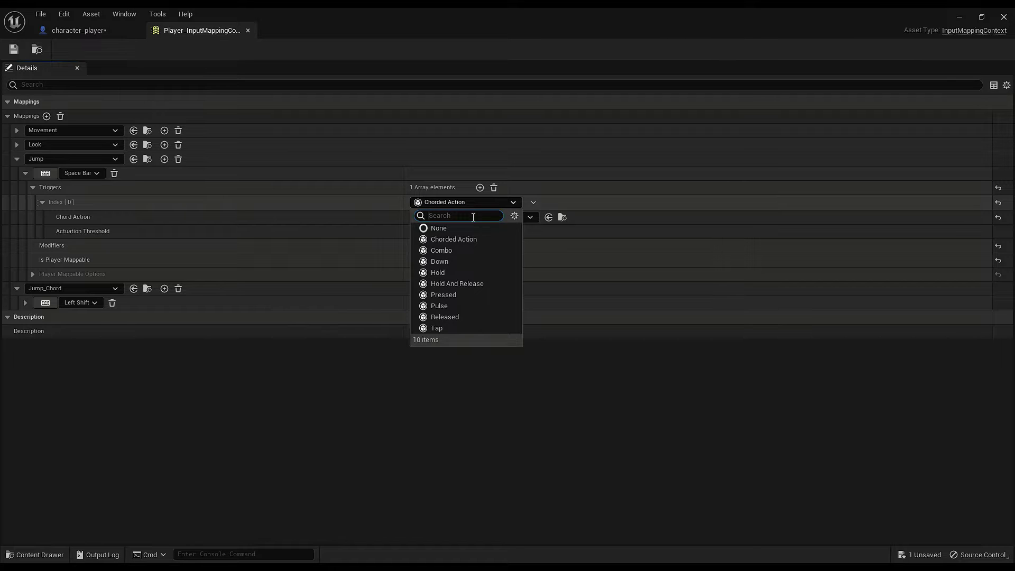
left_click(467, 249)
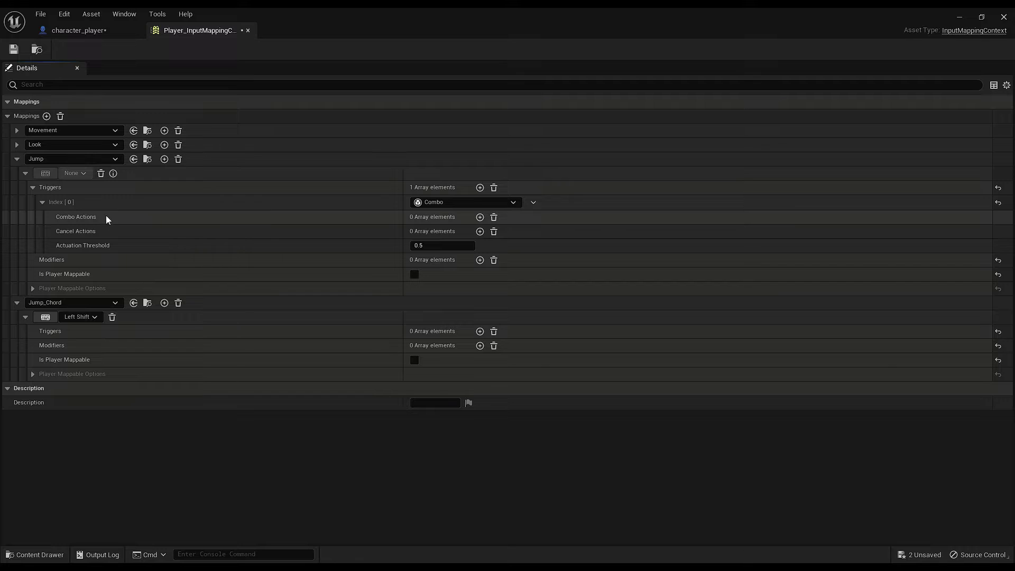
Add two entries to the Combo trigger's Combo Actions and expand both of them.
mouse_move(76, 174)
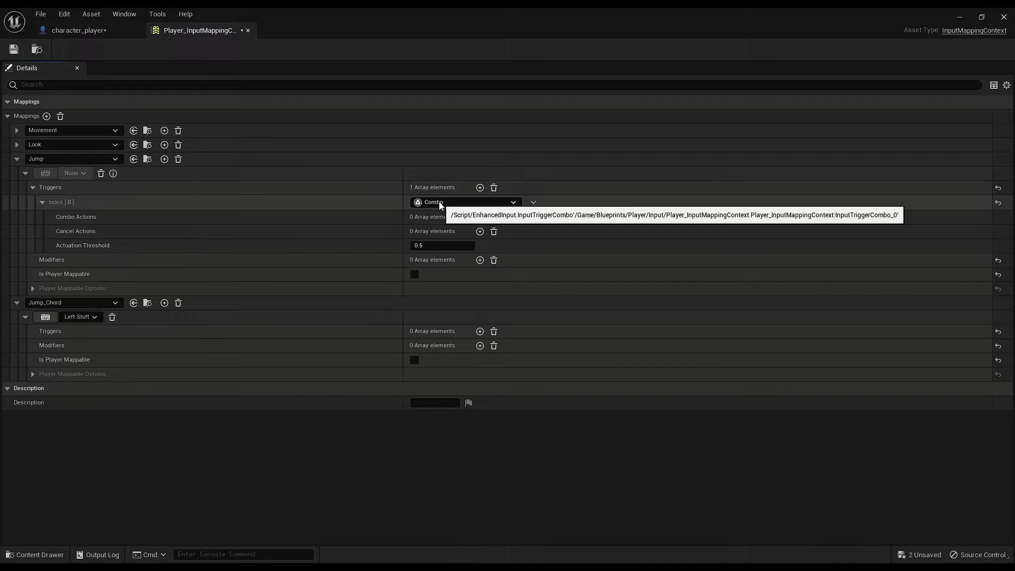
left_click(480, 217)
left_click(480, 217)
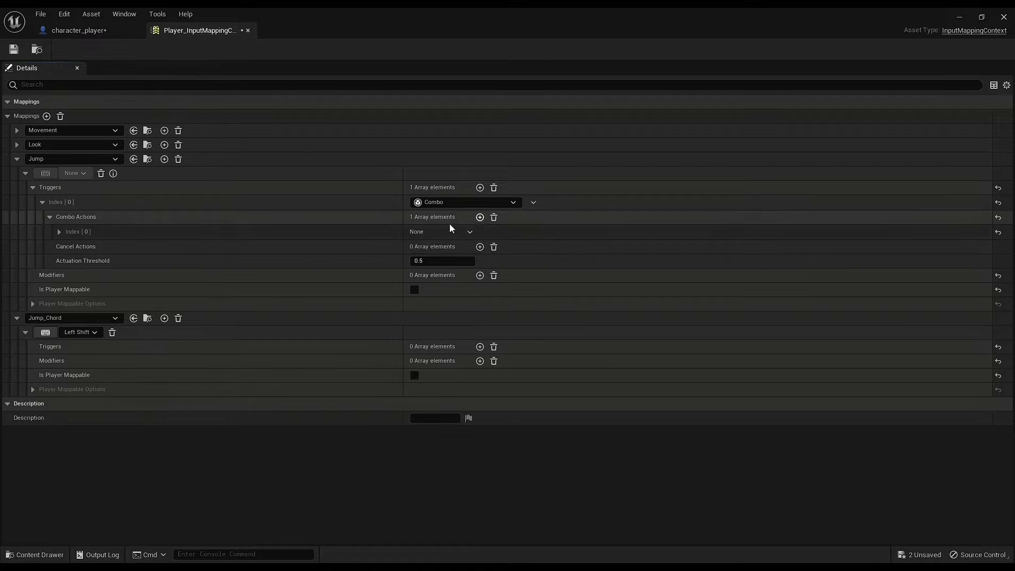
left_click(222, 220)
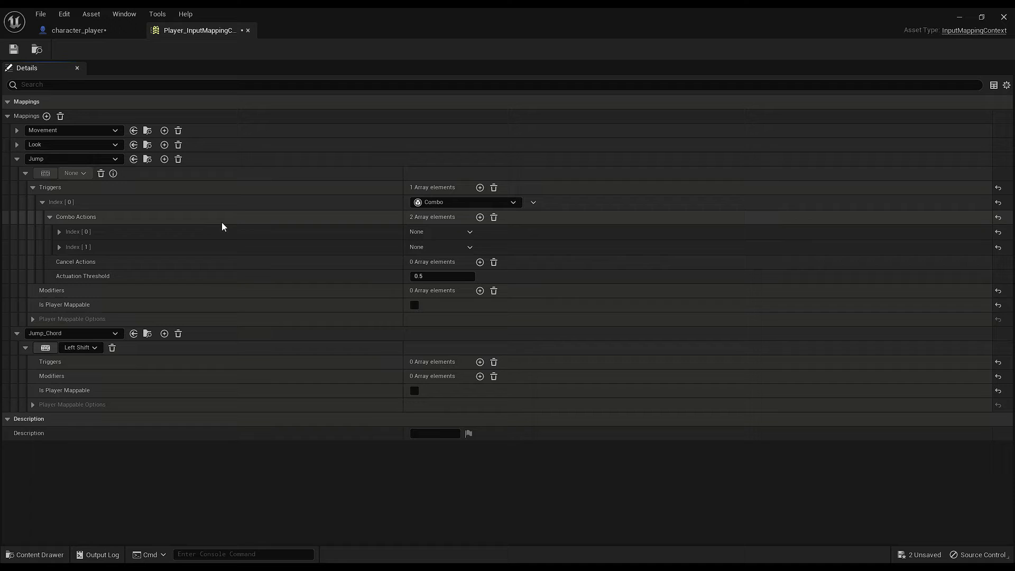
left_click(65, 247)
left_click(86, 232)
Set the Combo Step Action of both combo entries to Jump_Chord and save the mapping context.
left_click(468, 247)
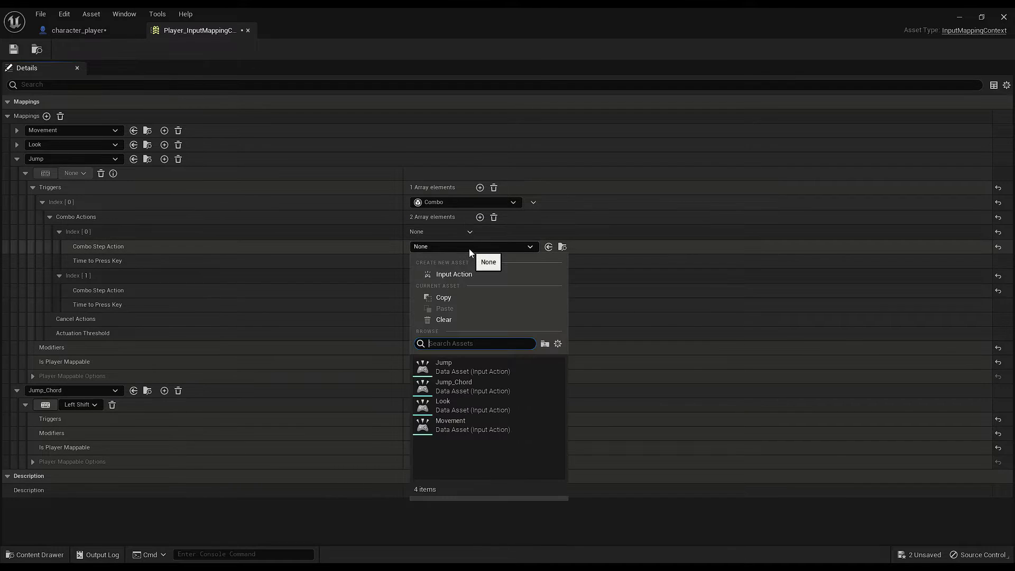
left_click(477, 367)
left_click(446, 248)
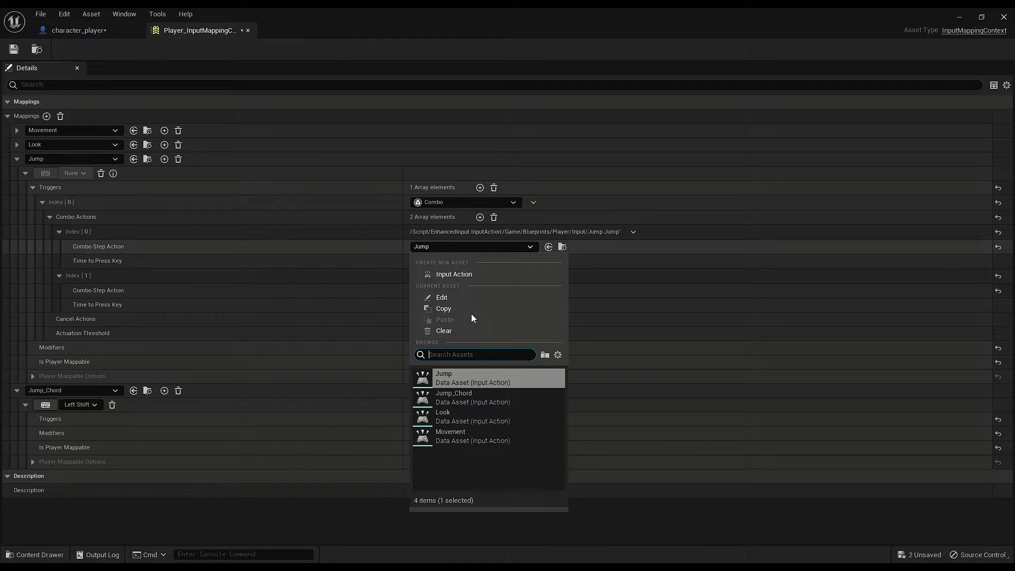
left_click(476, 398)
left_click(463, 291)
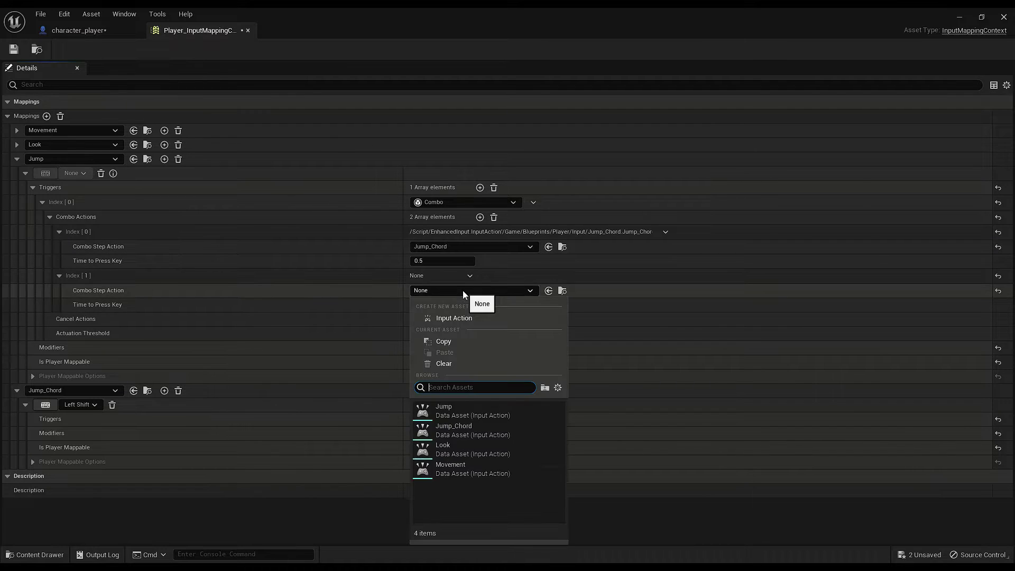
left_click(460, 437)
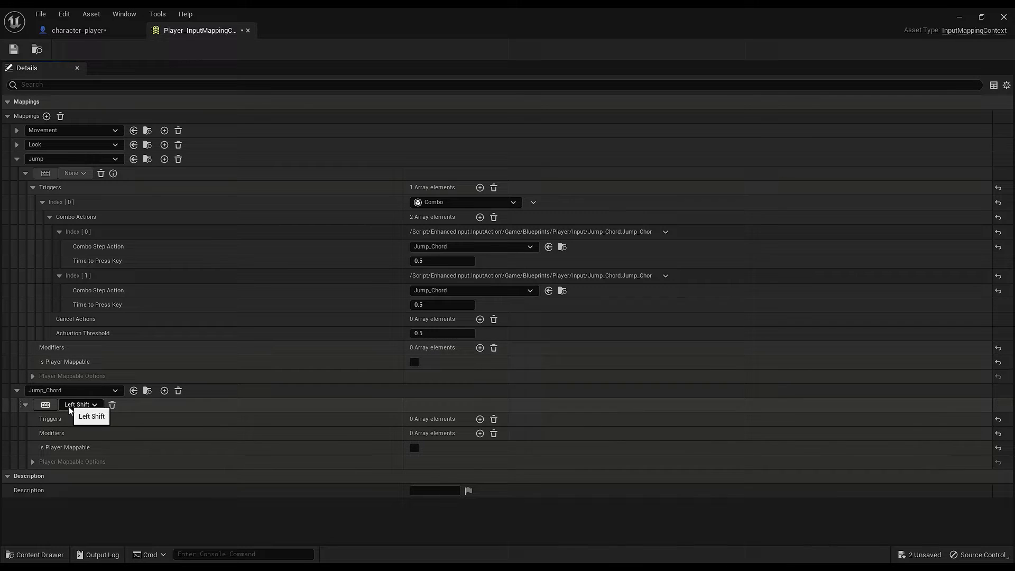
left_click(14, 49)
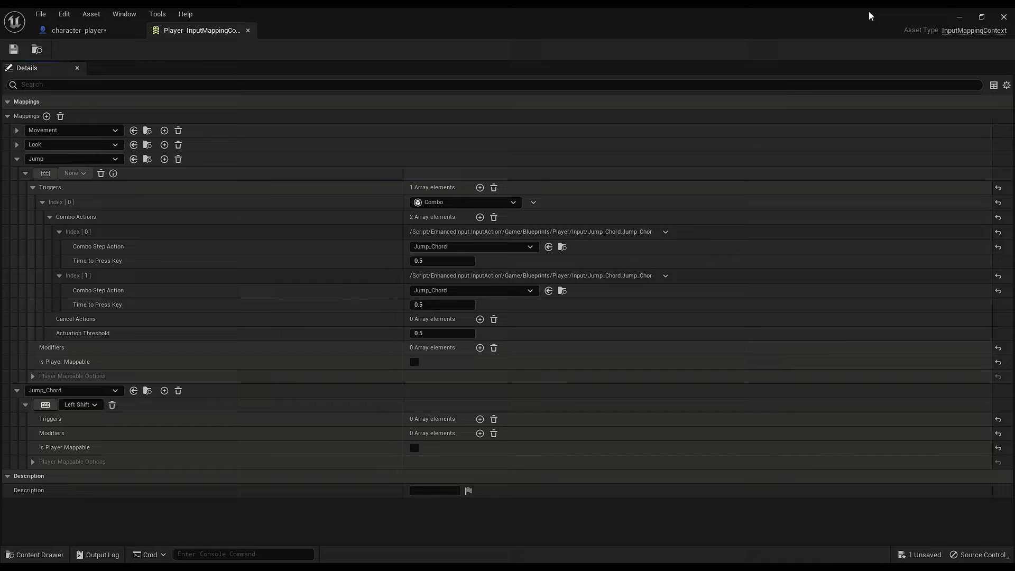
Rename the Jump_Chord input action as Shift, and expand its mapping in Player_InputMappingContext.
left_click(959, 16)
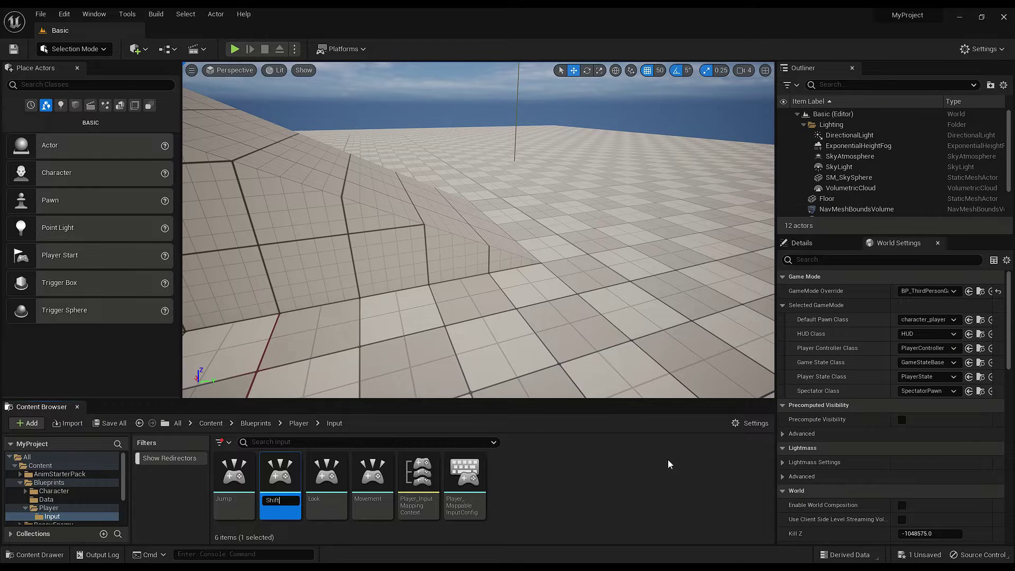
key("Return")
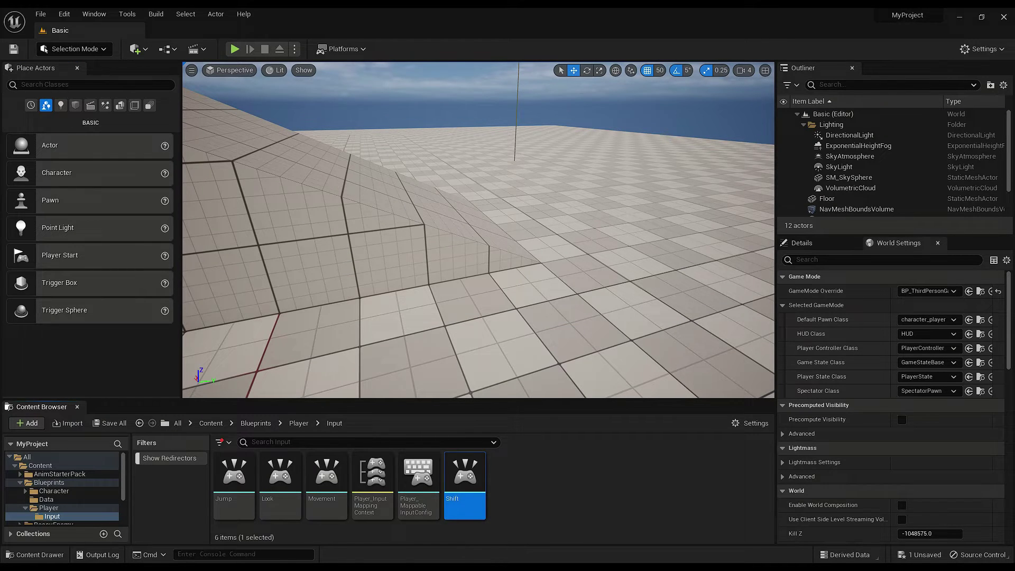
left_click(209, 553)
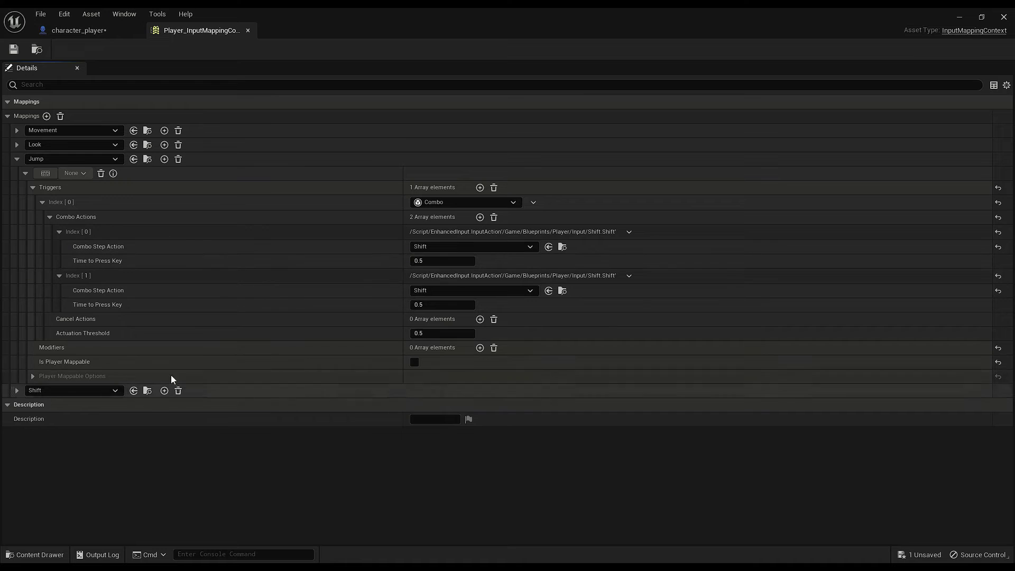
left_click(17, 391)
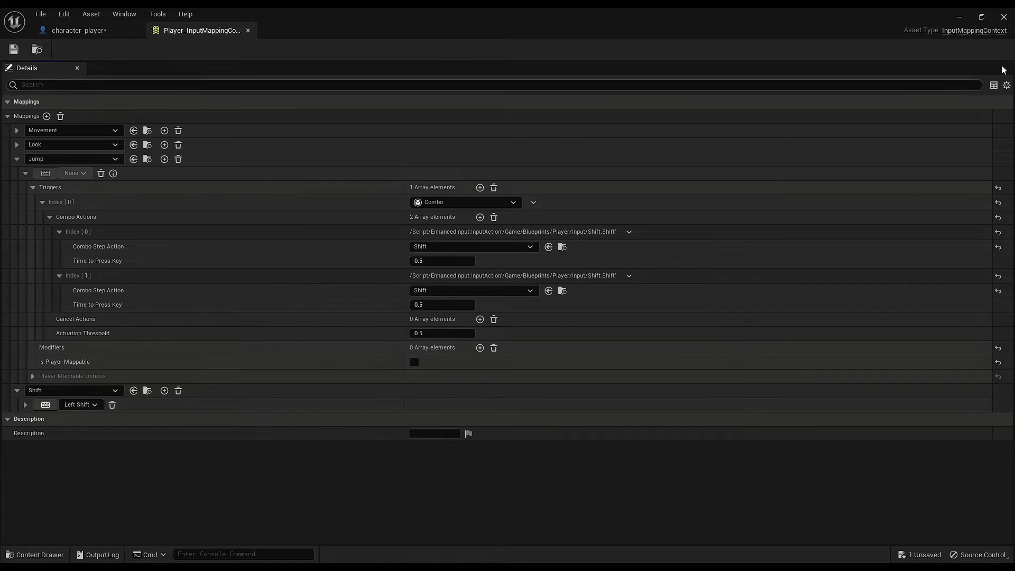
Play the Basic level and test the Shift combo jump while running over the ramp, then stop the session.
left_click(960, 18)
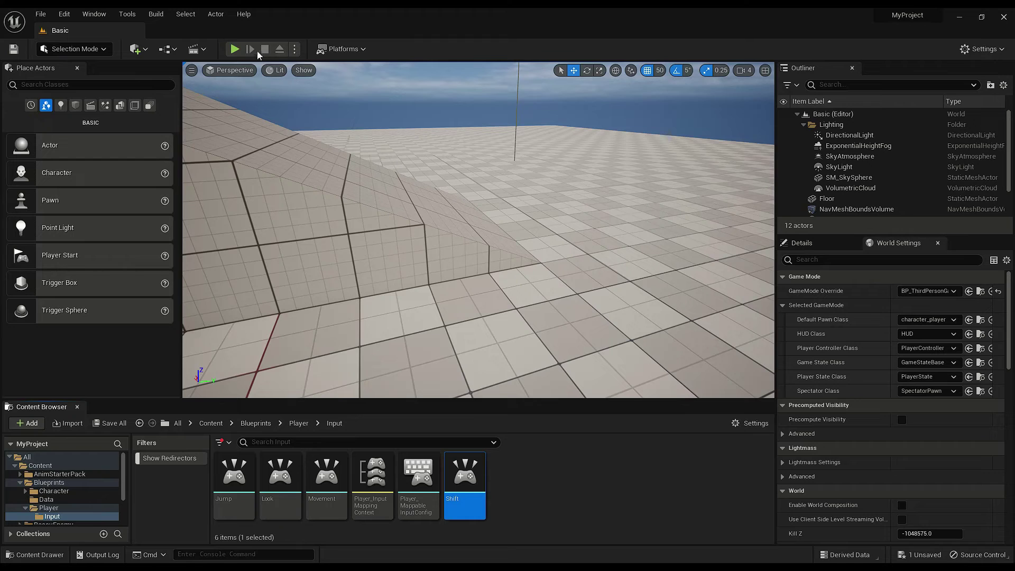
left_click(539, 206)
key("d")
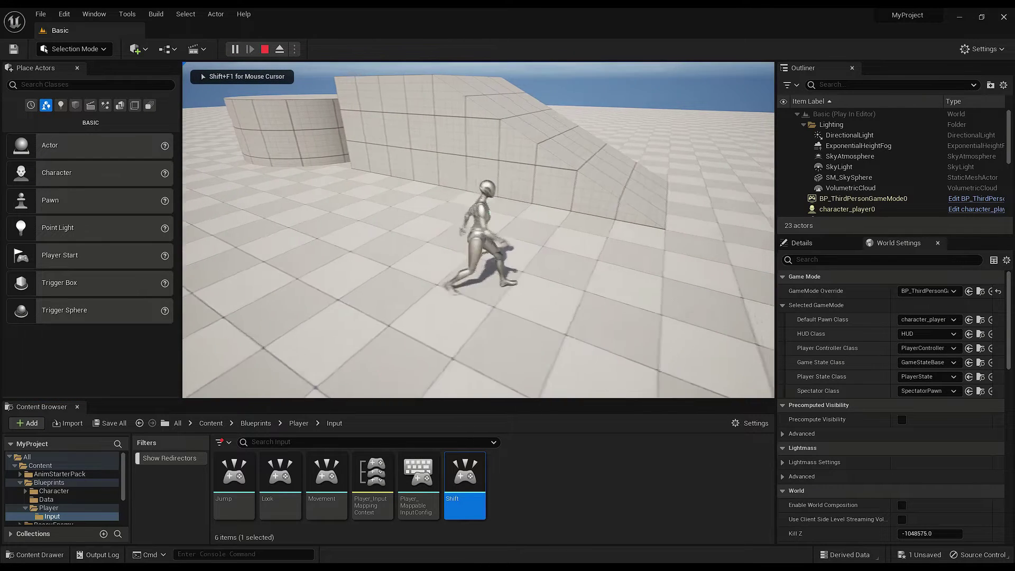
key("w")
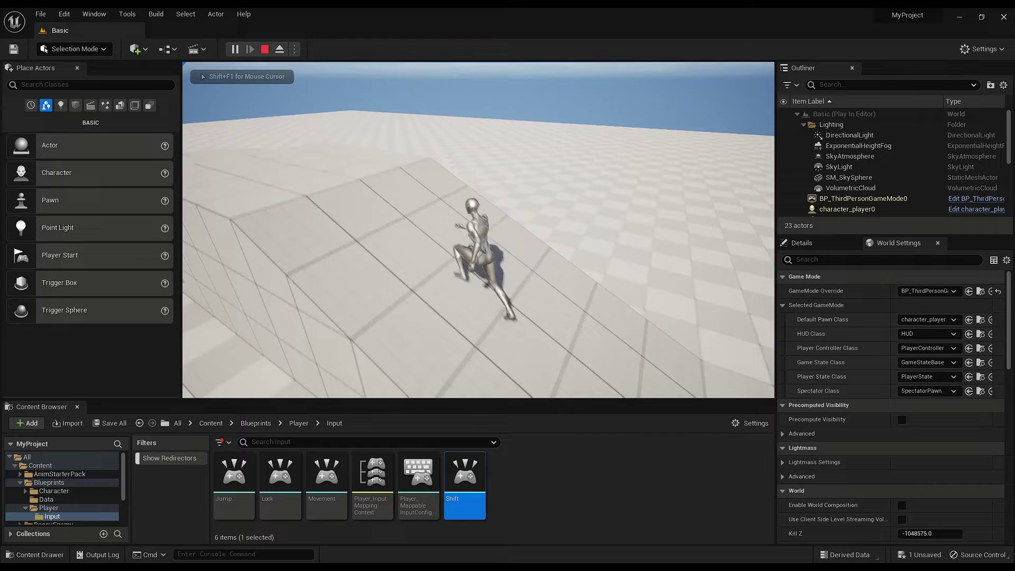
key("a")
key("d")
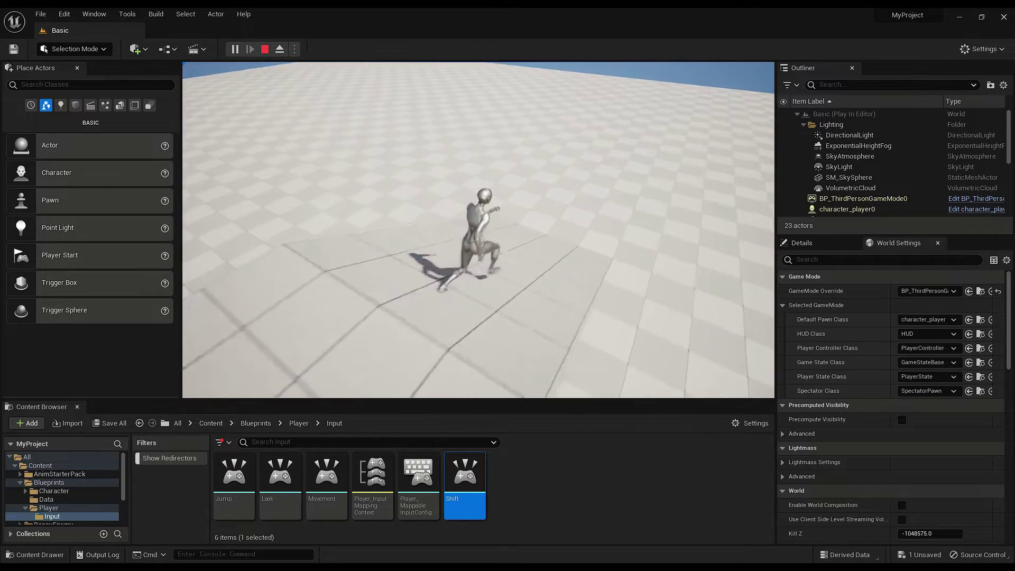
key("space")
key("w")
key("w")
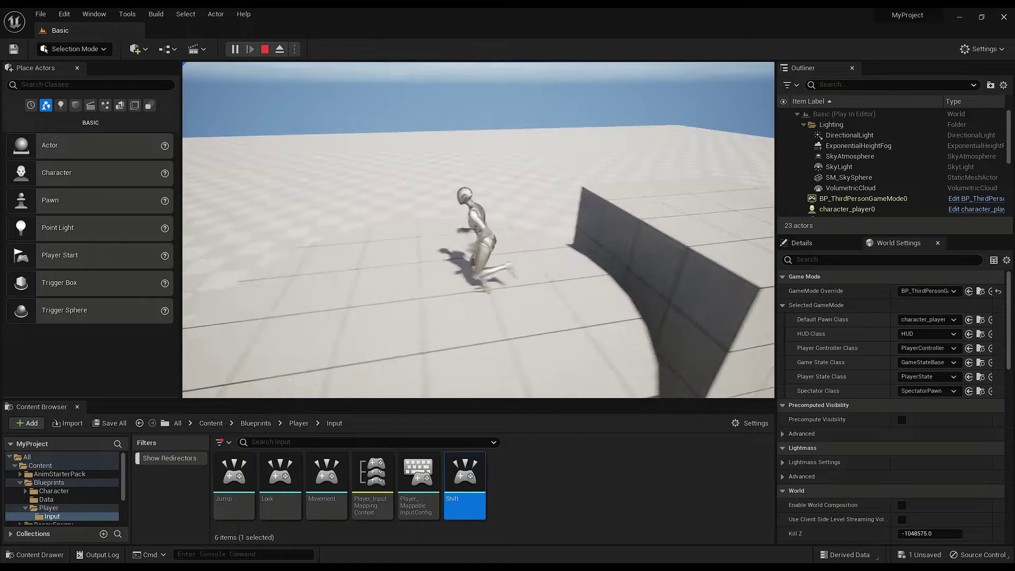
key("Escape")
Duplicate the Shift input action twice in the Input folder.
left_click(464, 477)
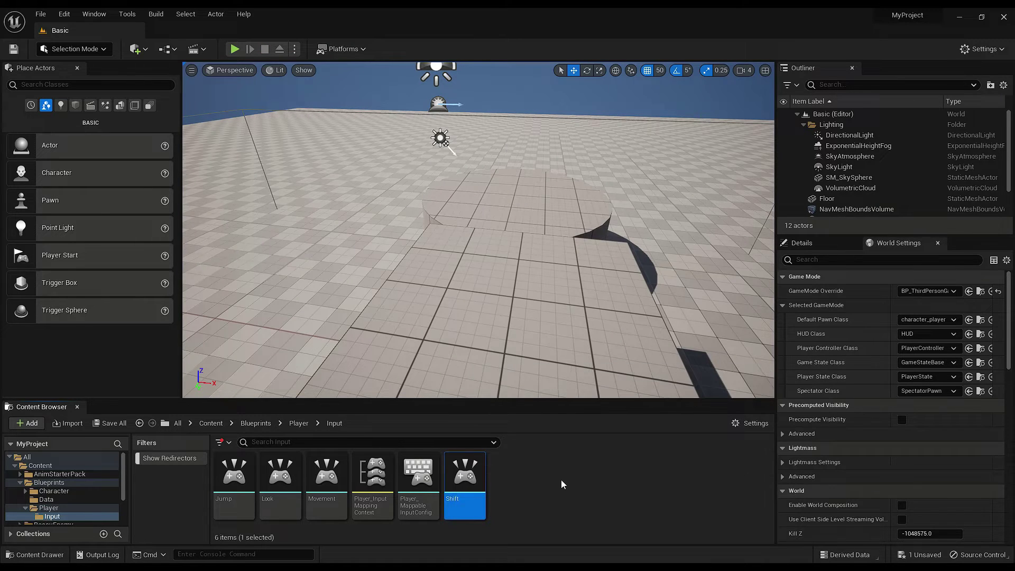
key("ctrl+c")
key("ctrl+v")
left_click(517, 477)
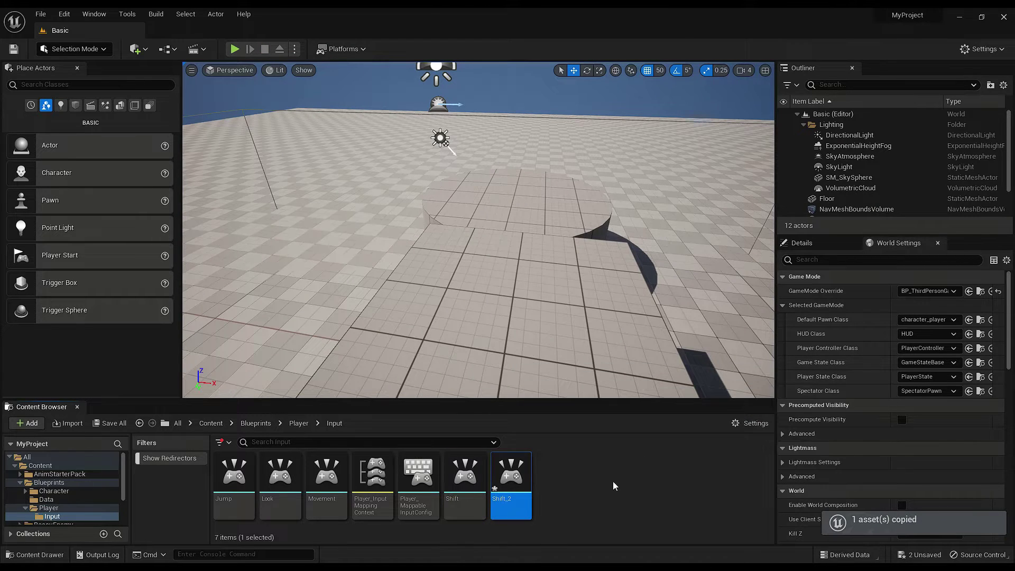
key("ctrl+c")
key("ctrl+v")
Rename the two copied input actions as Alt and T.
key("F2")
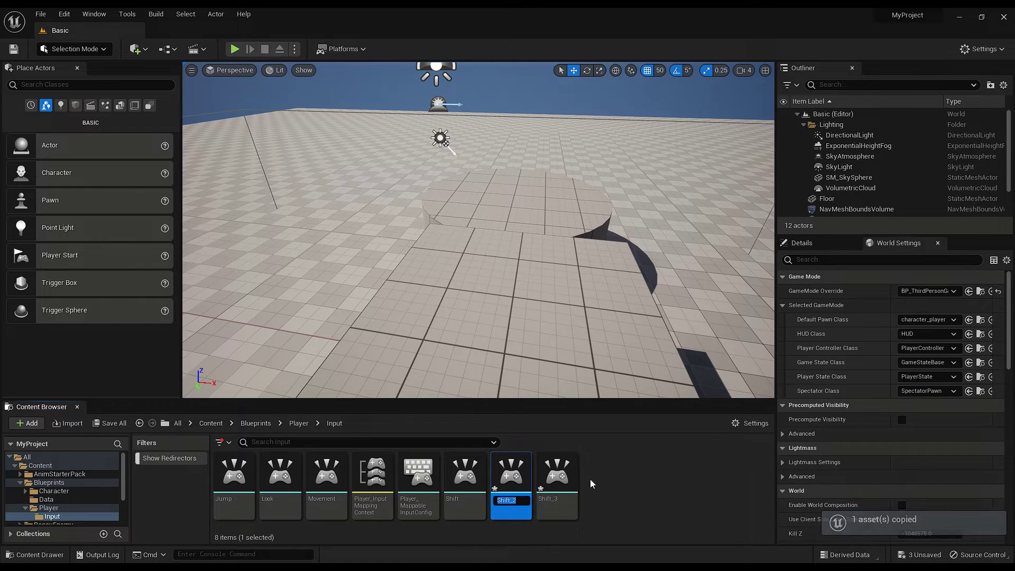
type("Alt")
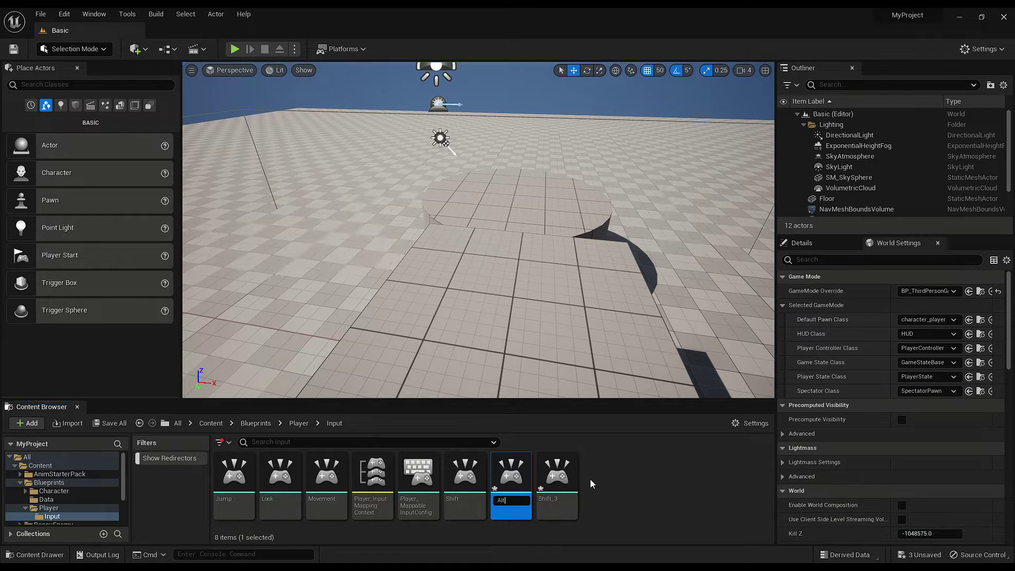
key("Return")
left_click(543, 481)
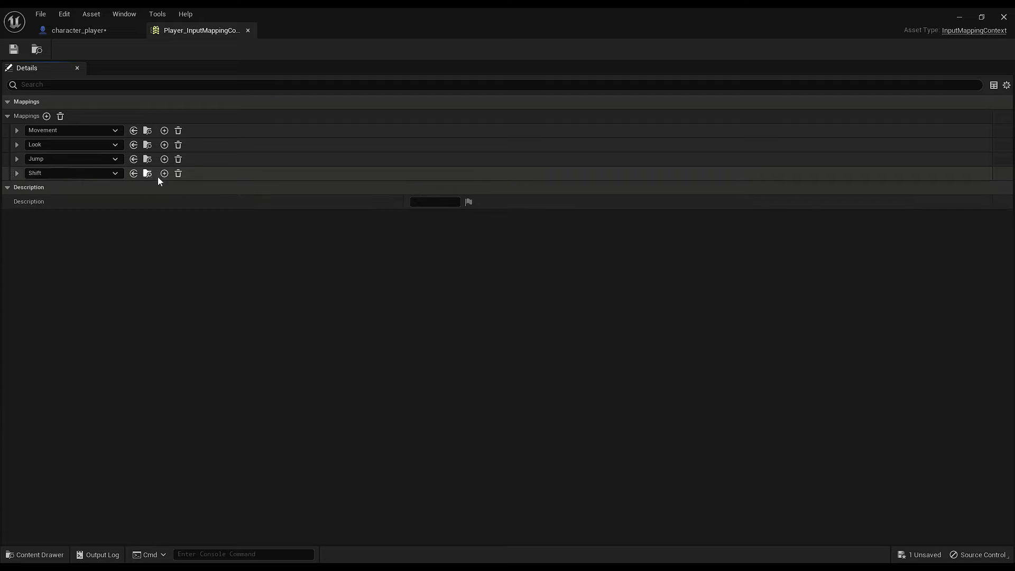
Add a mapping for the Alt input action to Player_InputMappingContext and bind it to Left Alt.
left_click(46, 116)
left_click(46, 116)
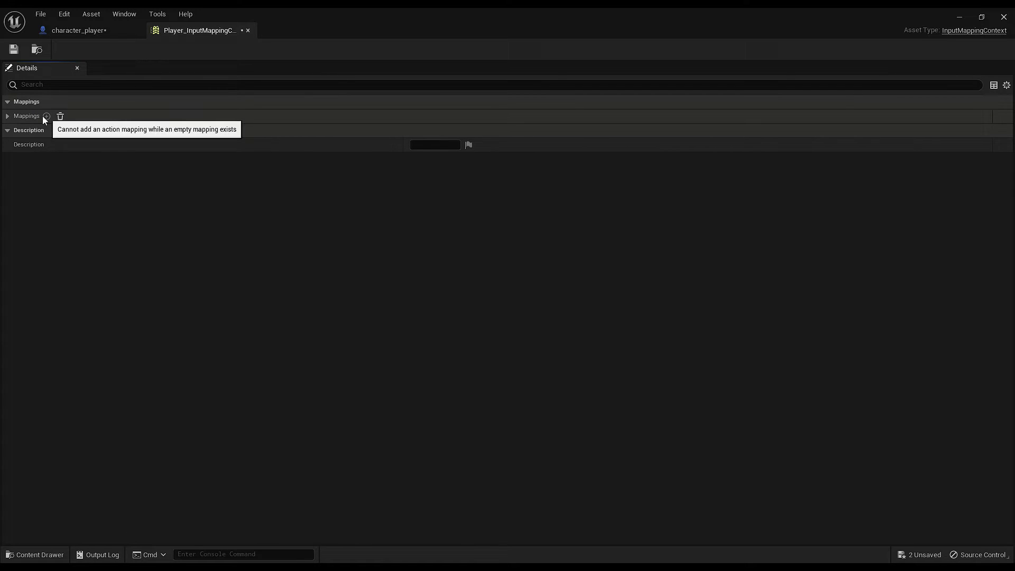
left_click(43, 116)
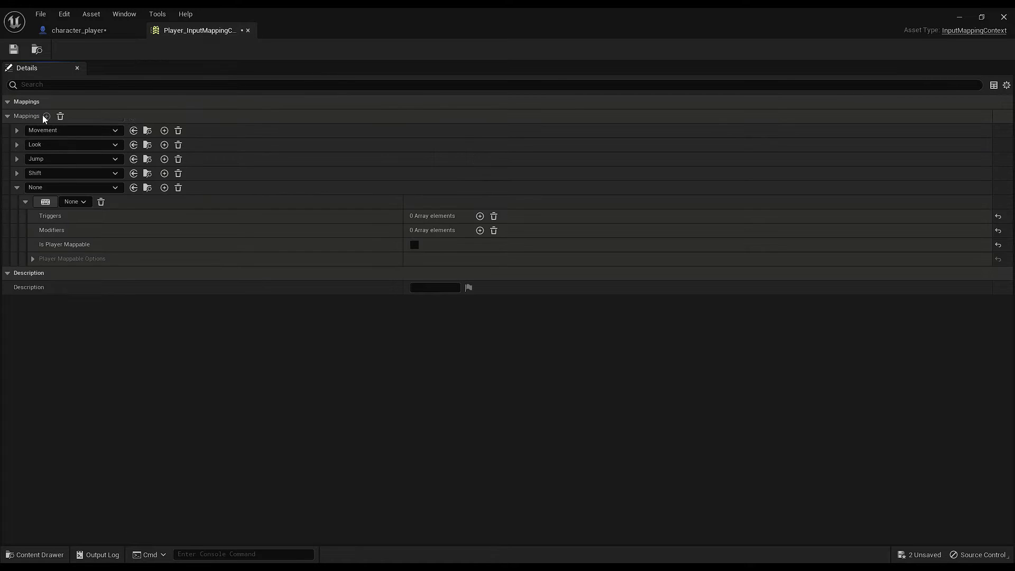
left_click(52, 189)
left_click(98, 283)
left_click(45, 202)
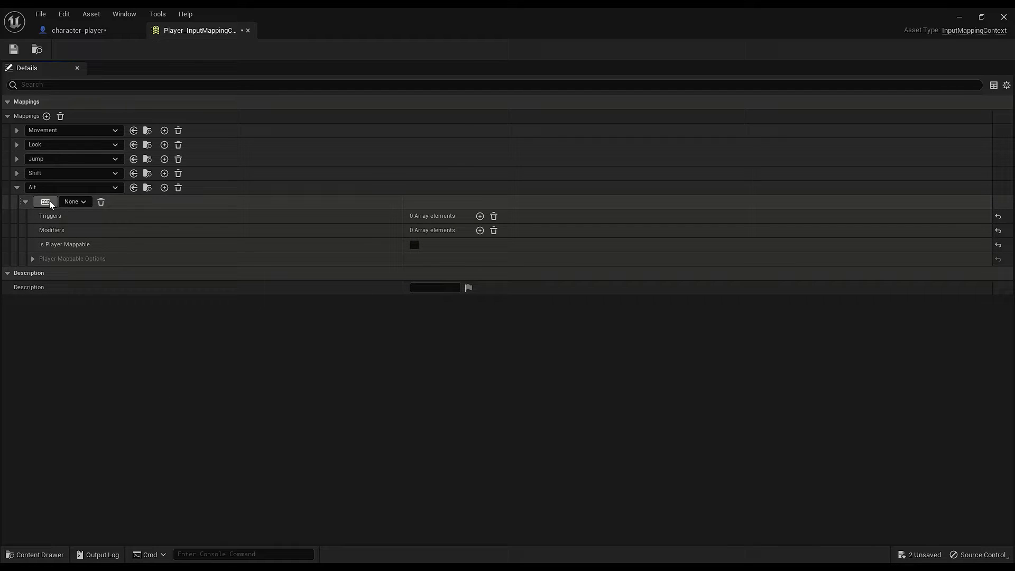
key("alt")
Add another mapping for the T input action and bind it to the T key.
left_click(46, 116)
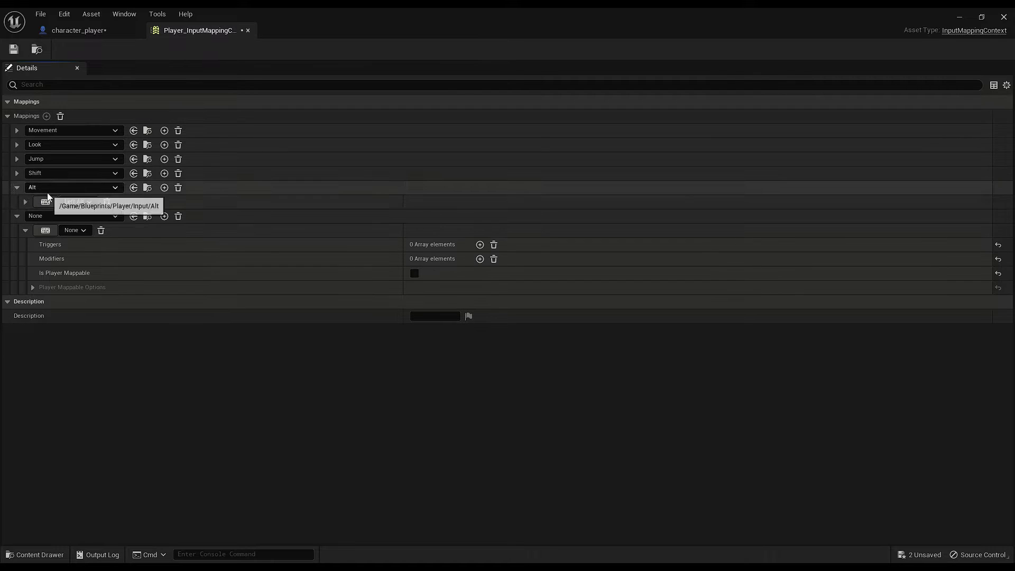
left_click(25, 201)
left_click(63, 216)
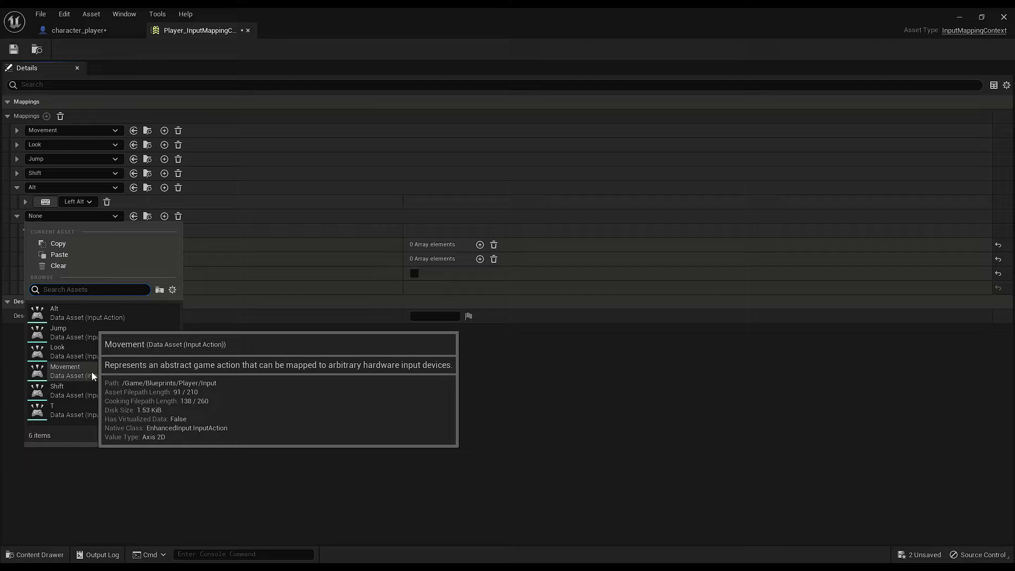
left_click(93, 413)
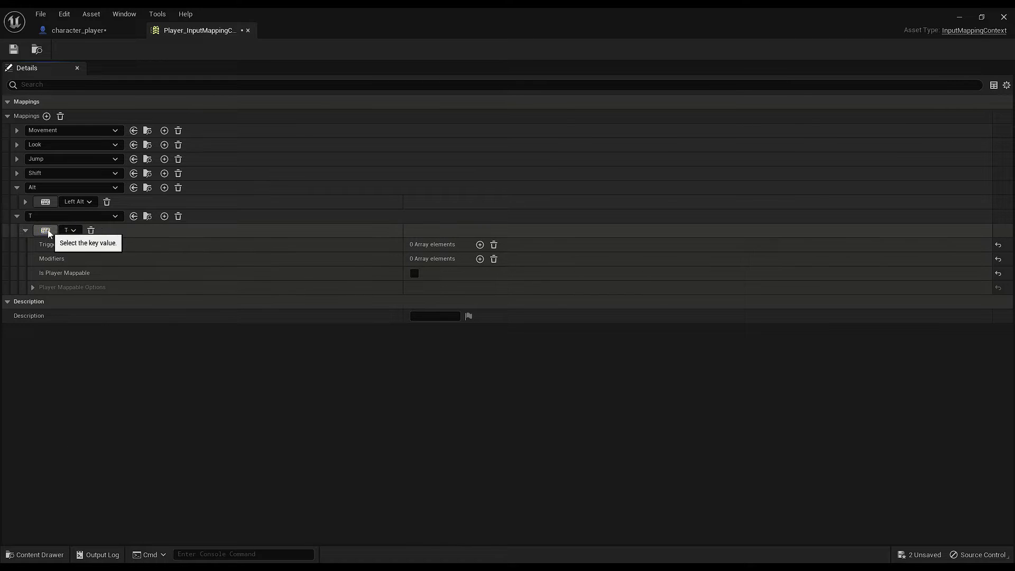
Set the second combo step of the Jump mapping's Combo trigger to the Alt input action.
left_click(17, 158)
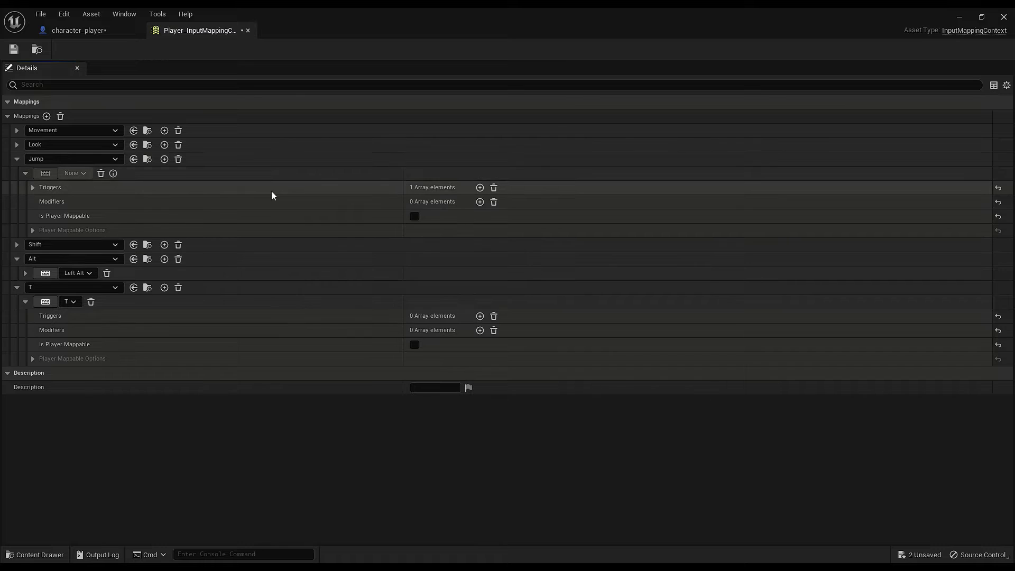
left_click(145, 190)
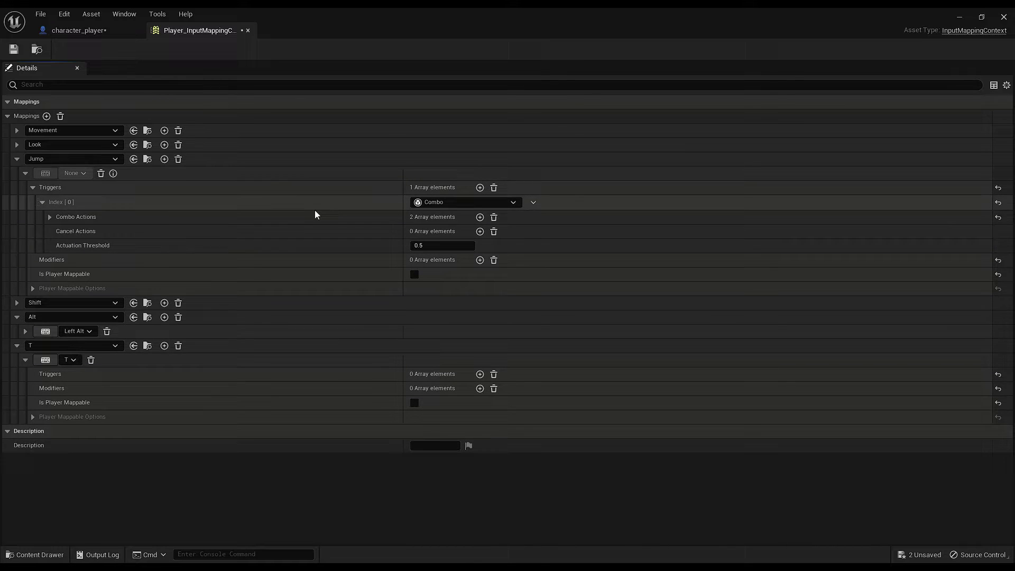
left_click(278, 216)
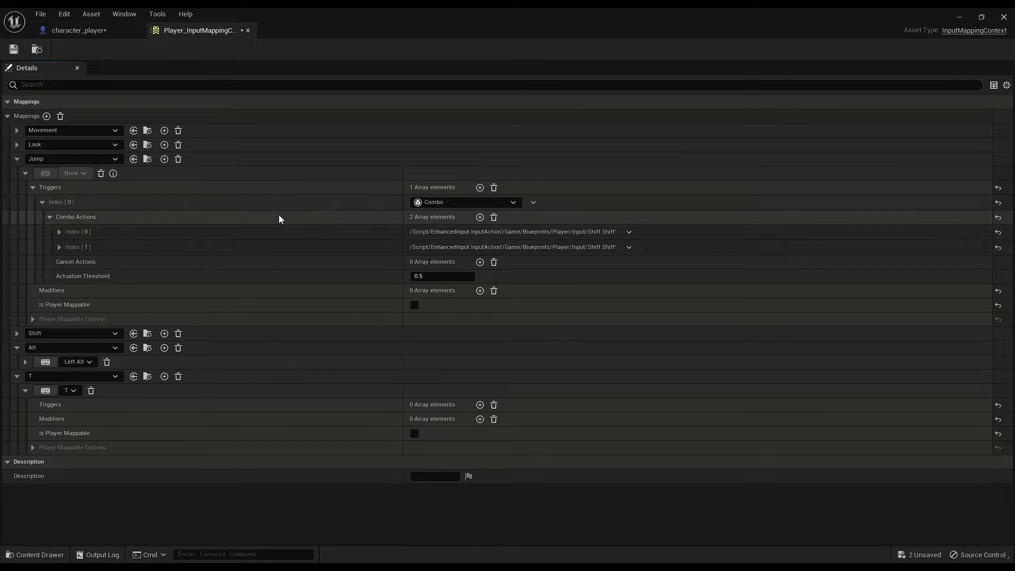
left_click(283, 245)
left_click(246, 233)
left_click(439, 247)
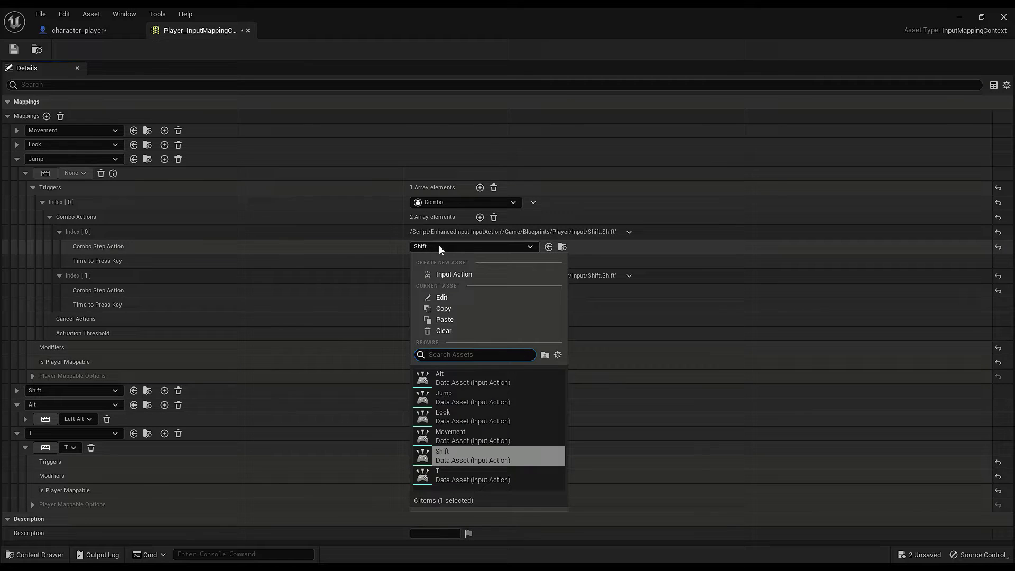
left_click(439, 247)
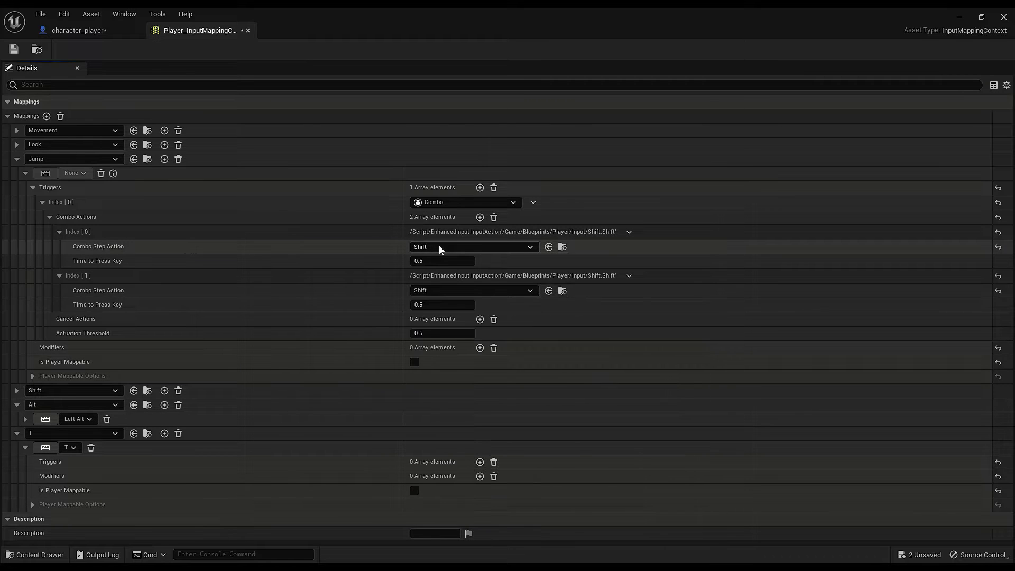
left_click(442, 291)
left_click(478, 426)
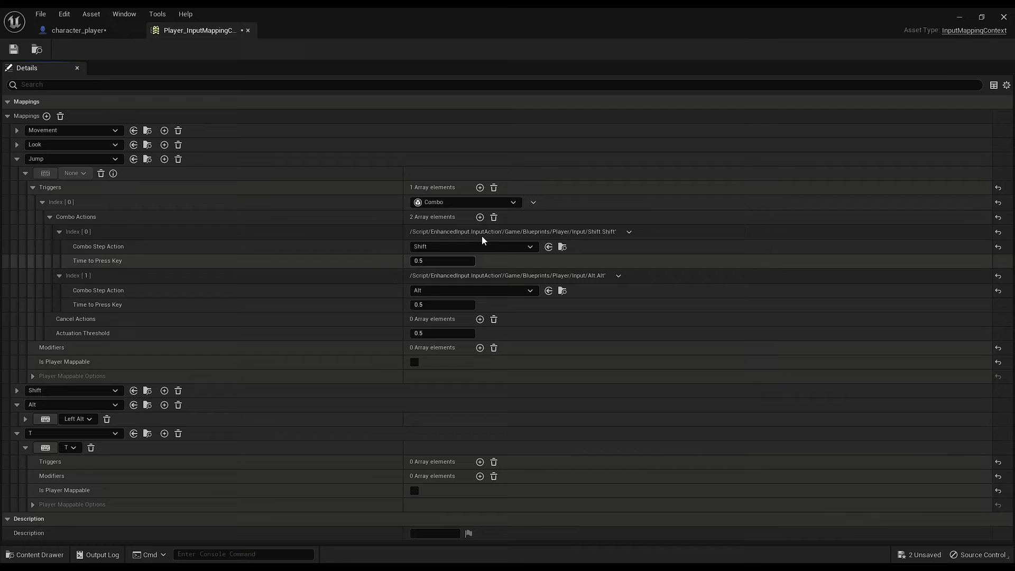
Add a third combo action to the Jump mapping's Combo trigger and assign it the T input action.
left_click(480, 217)
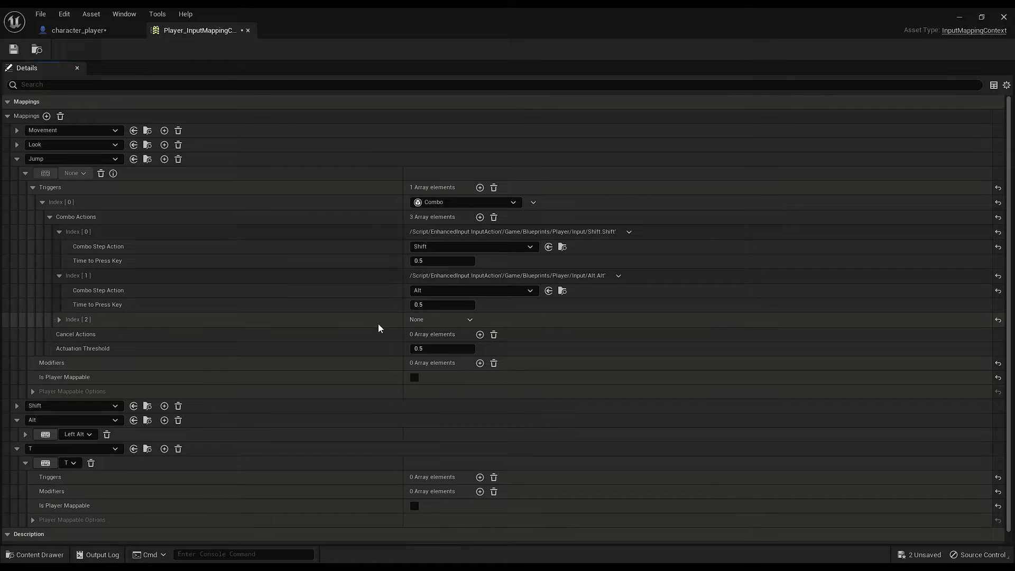
left_click(345, 325)
left_click(459, 335)
left_click(462, 290)
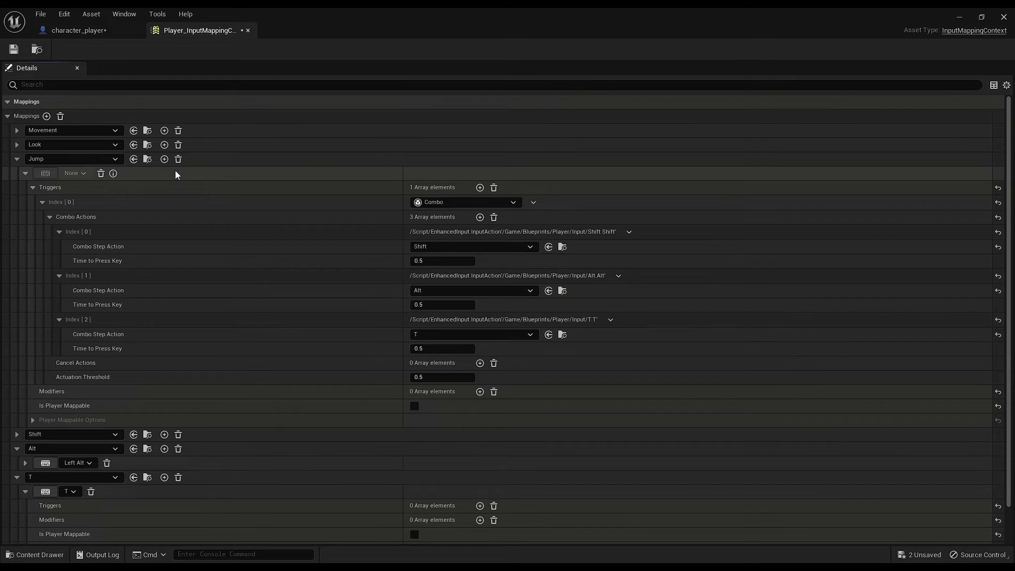
Play the level and test the combo jump while moving the character along the platform.
left_click(953, 17)
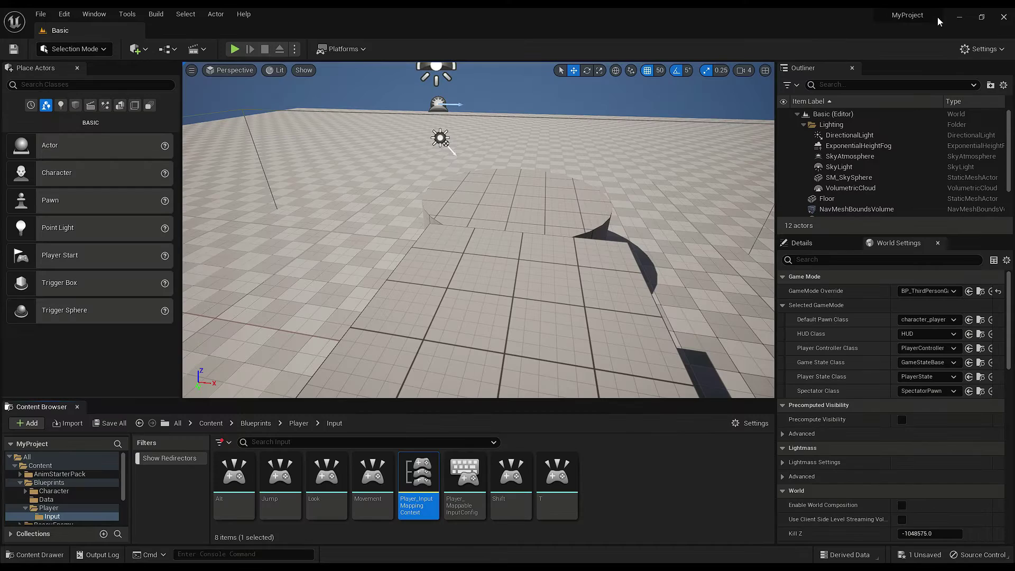
left_click(239, 46)
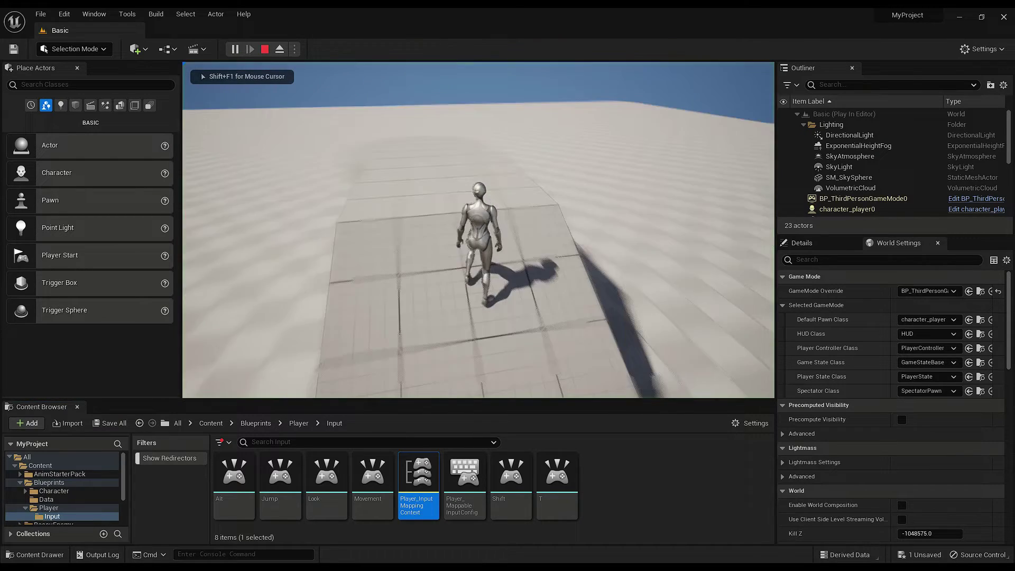
key("w")
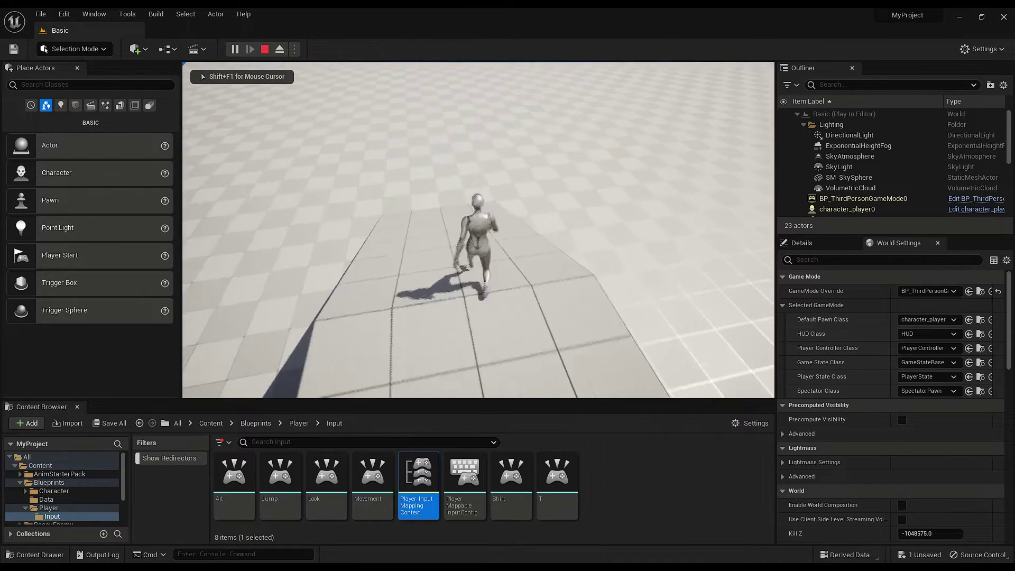
key("space")
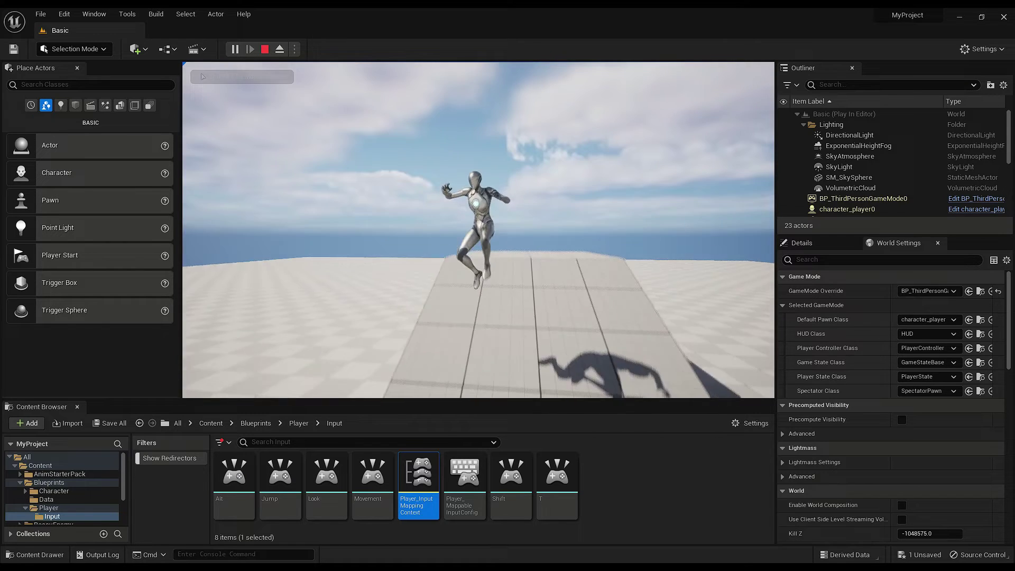
key("w")
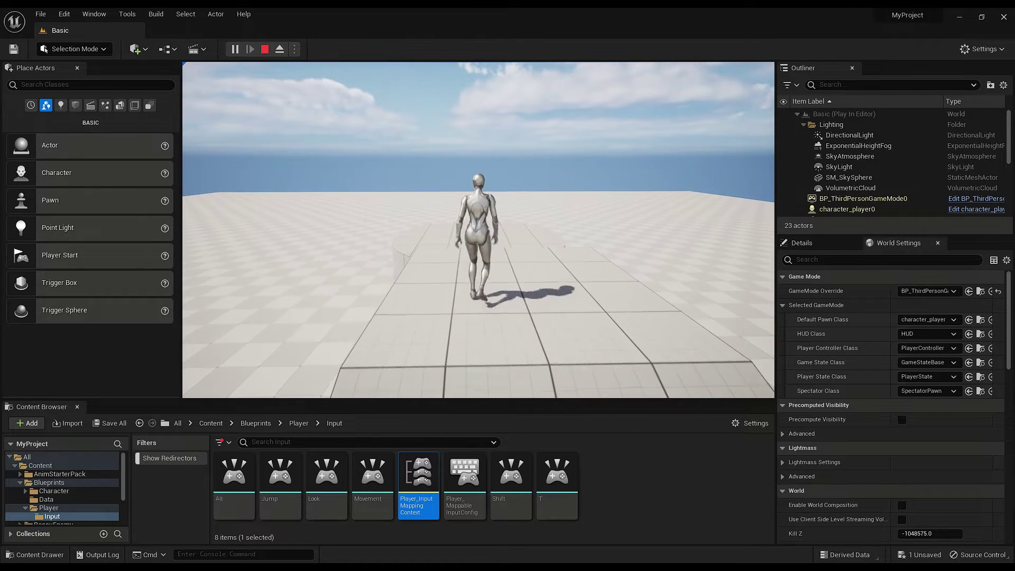
key("space")
key("w")
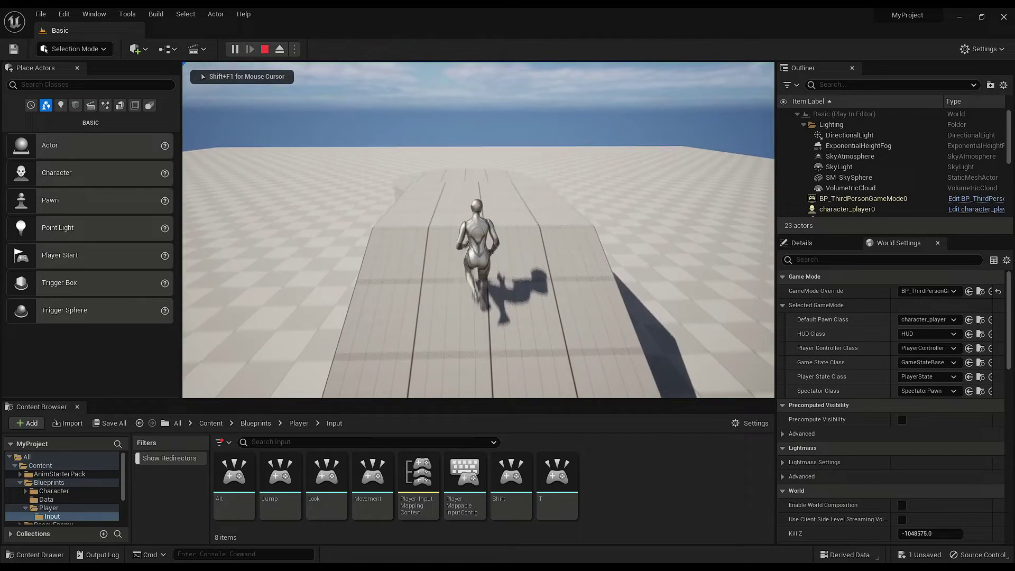
Test the Hold-triggered jump while running and standing still, and end the play session.
key("w")
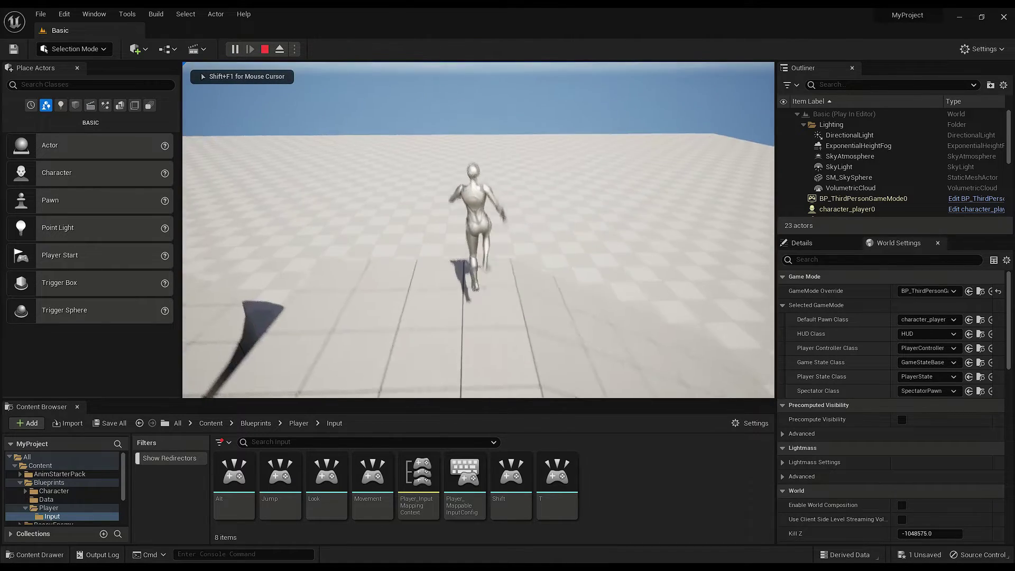
key("space")
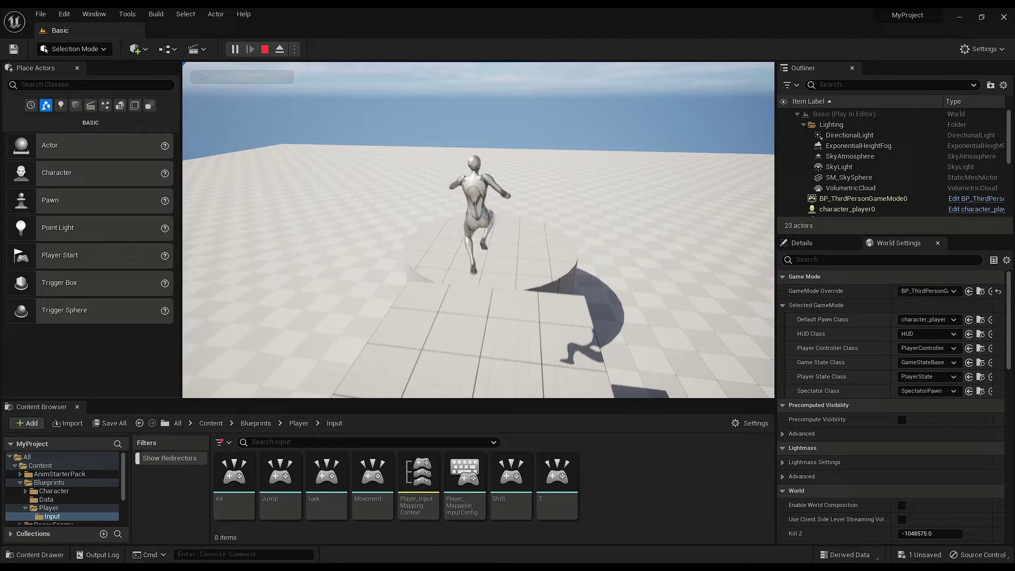
key("space")
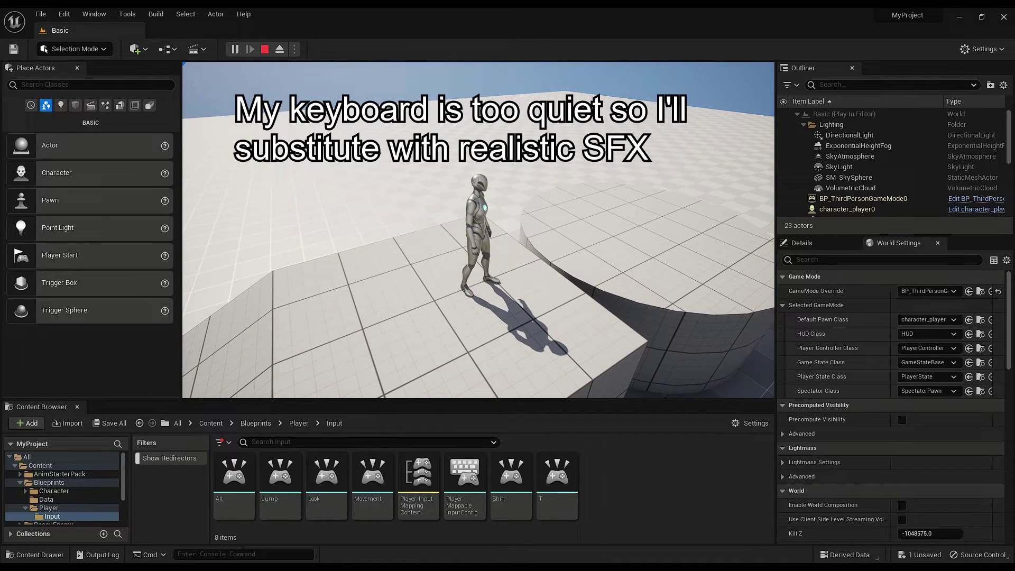
key("space")
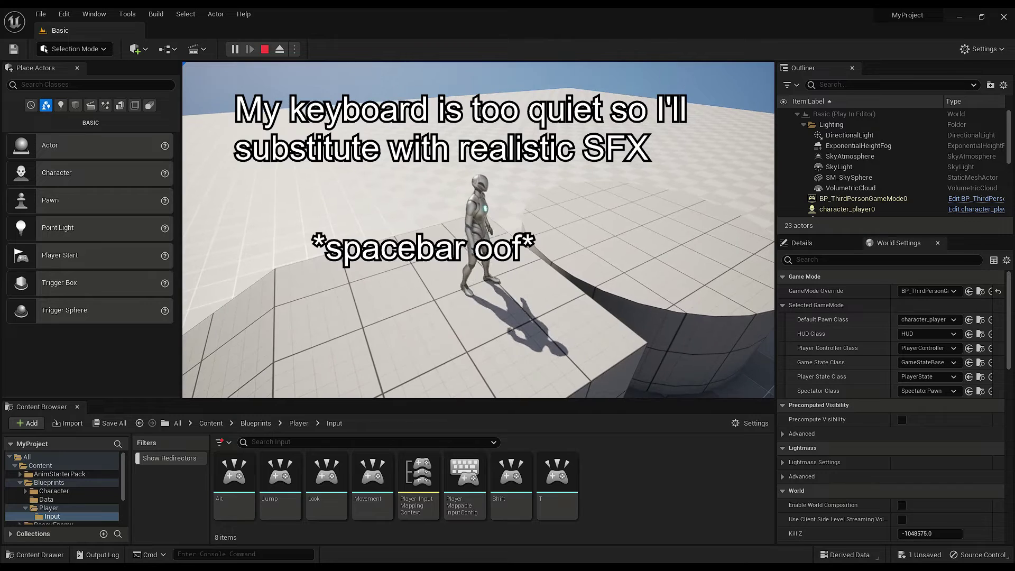
key("space")
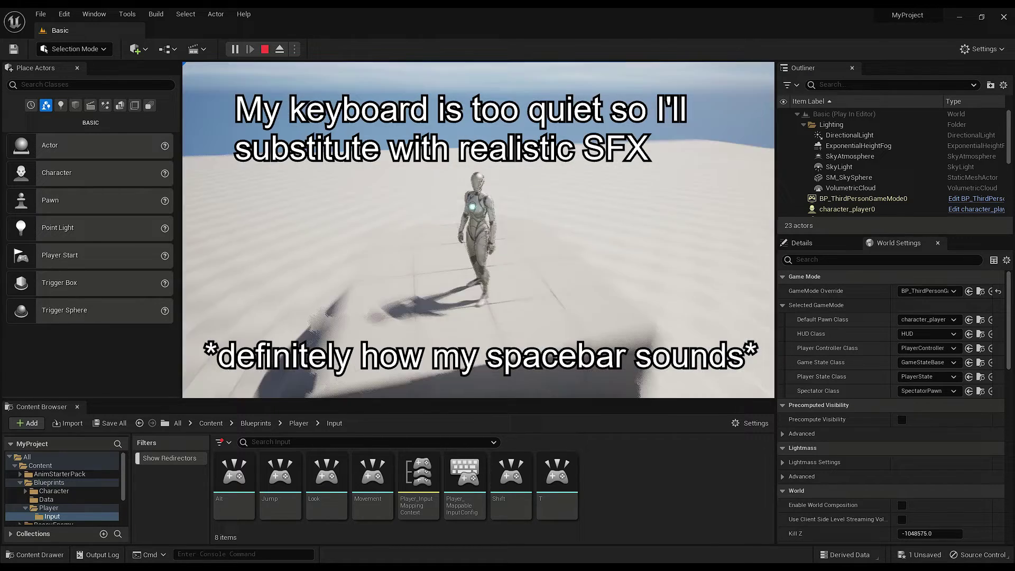
key("space")
key("Escape")
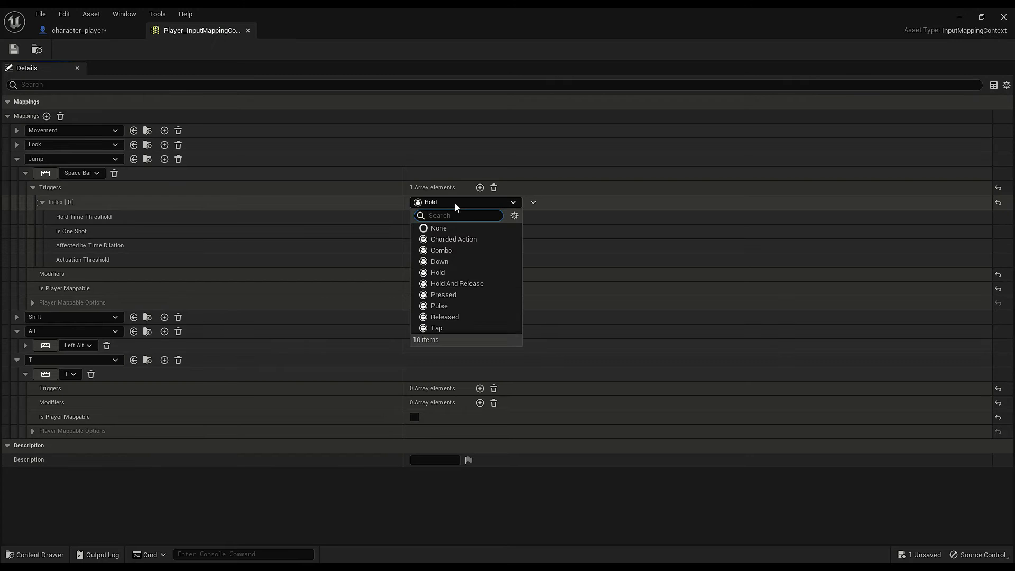
Change the Jump mapping's Space Bar trigger to Hold And Release with a Hold Time Threshold of 0.5.
left_click(450, 282)
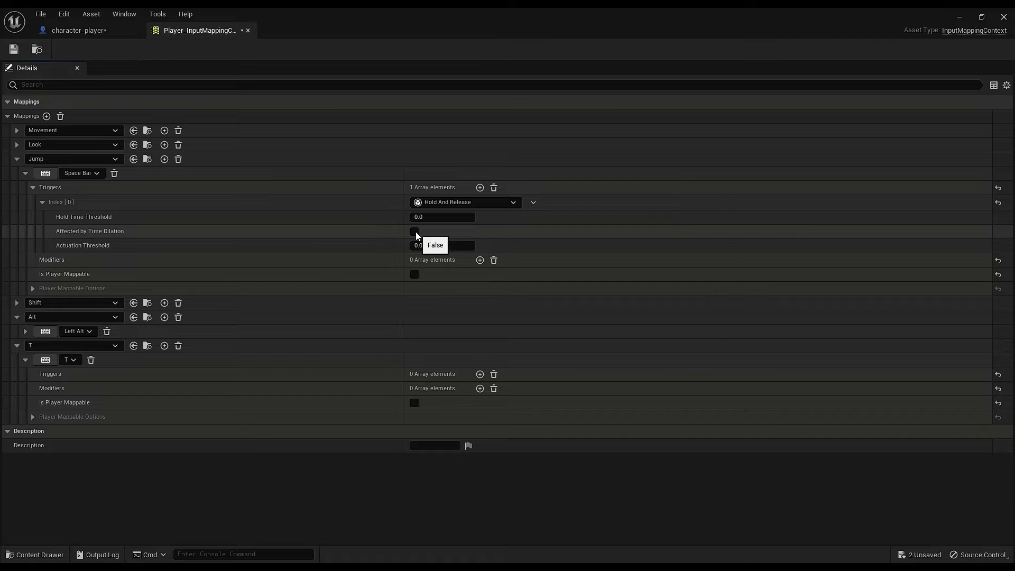
left_click(446, 217)
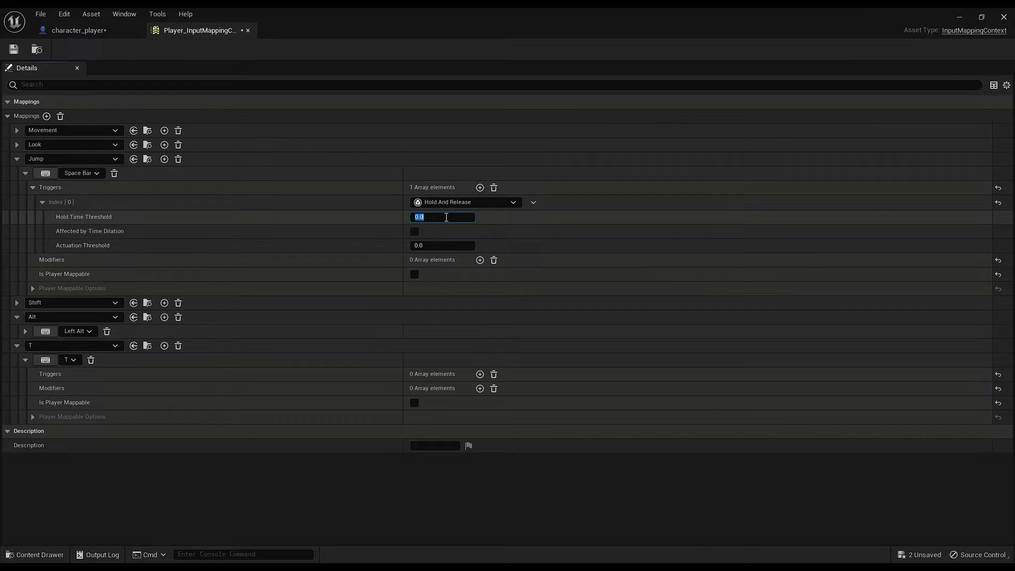
type("0.5")
key("Return")
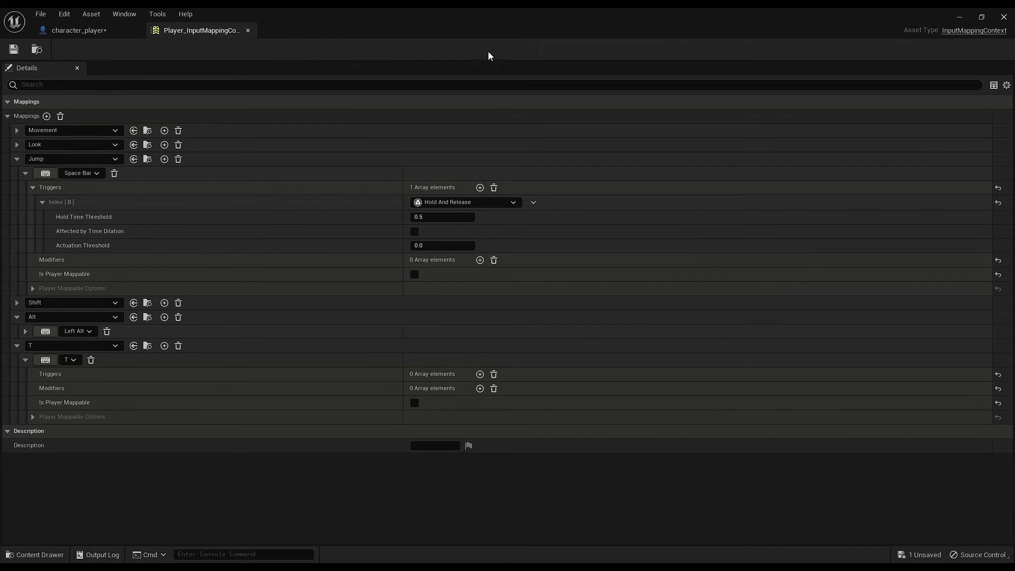
Play the level to test the Hold And Release jump, moving the character around, and stop the session.
left_click(956, 16)
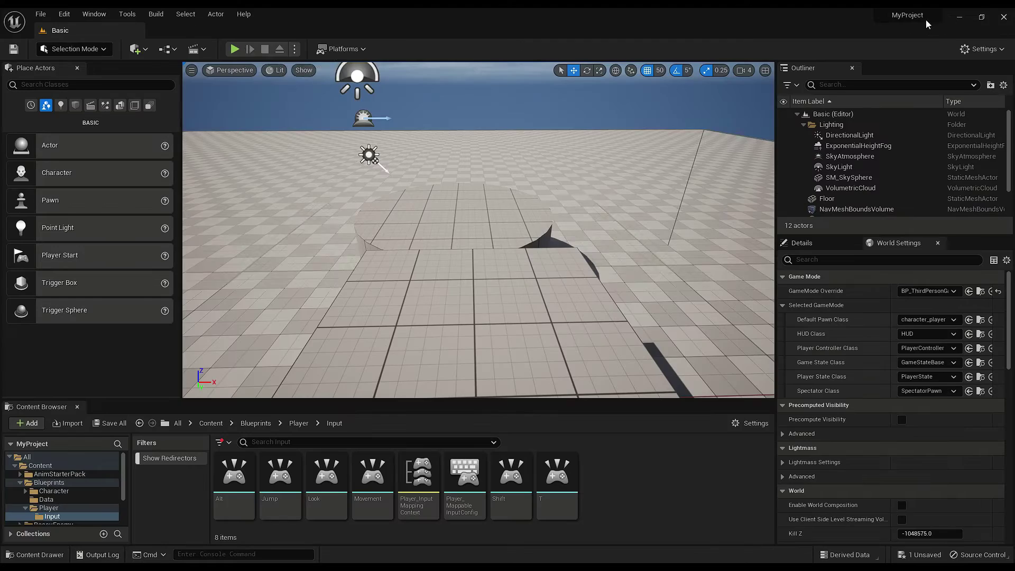
left_click(469, 185)
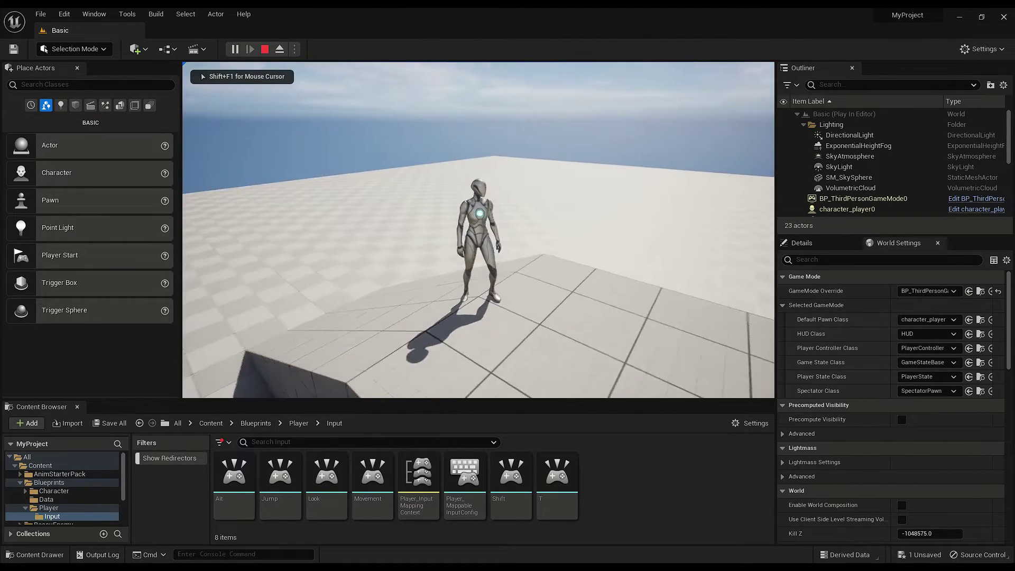
key("a")
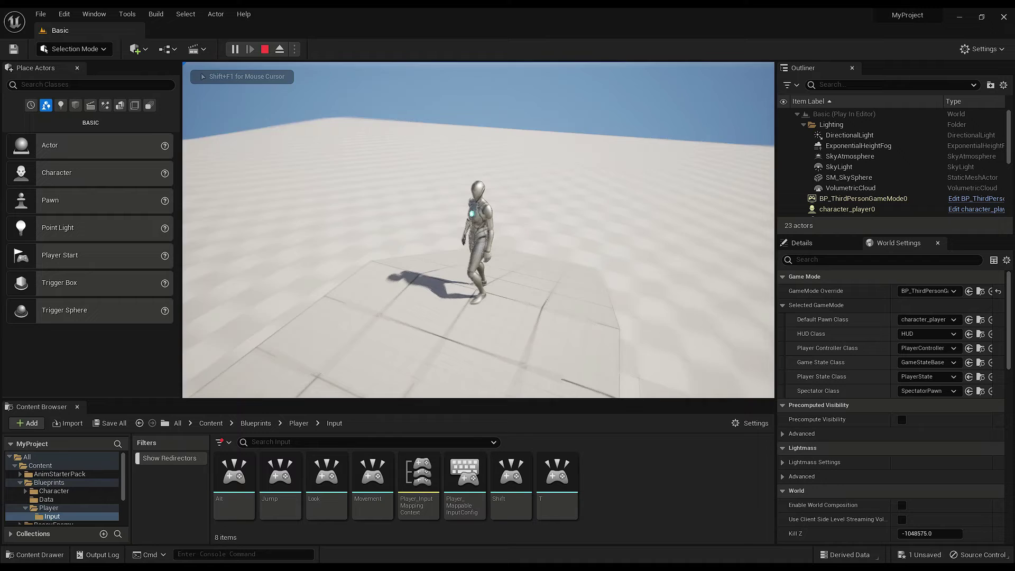
key("w")
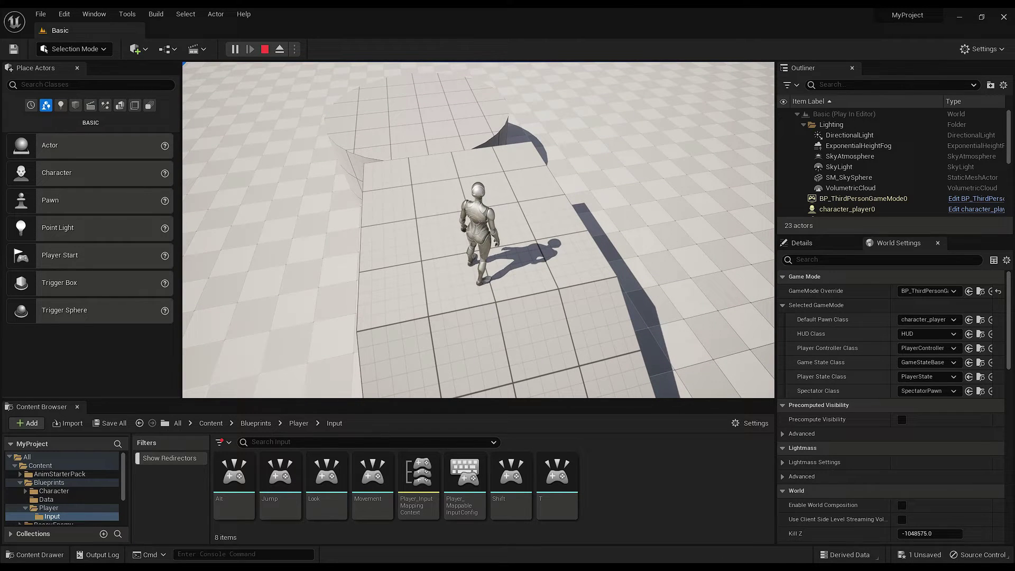
key("Escape")
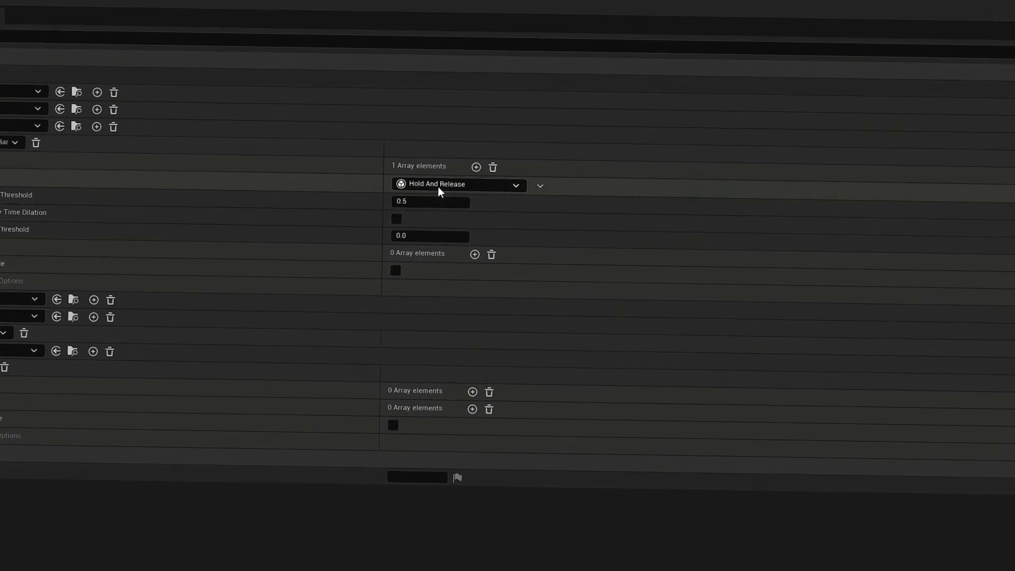
End the running play session and inspect the Jump trigger's Hold And Release settings in Player_InputMappingContext.
left_click(438, 185)
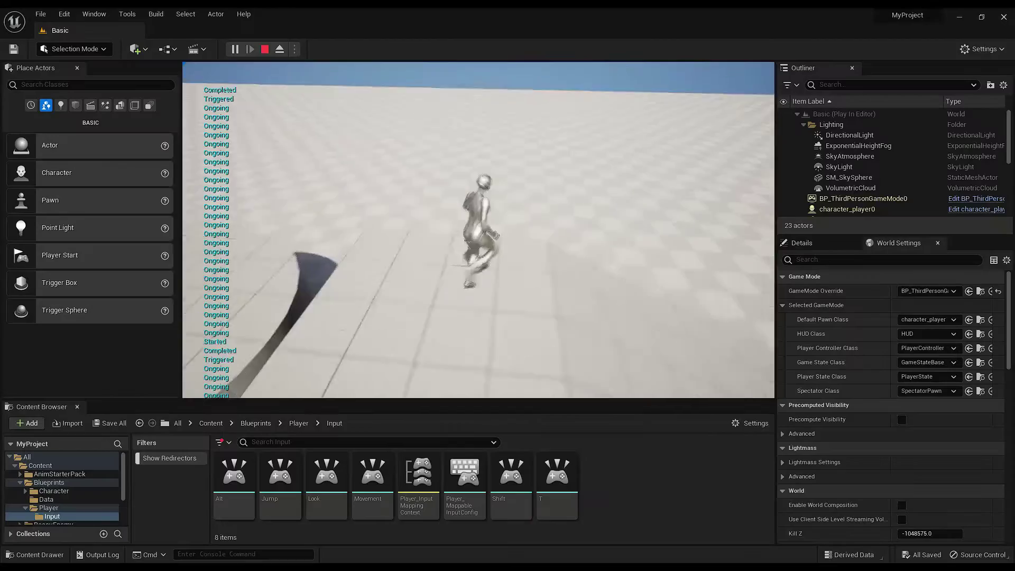
key("Escape")
key("alt+Tab")
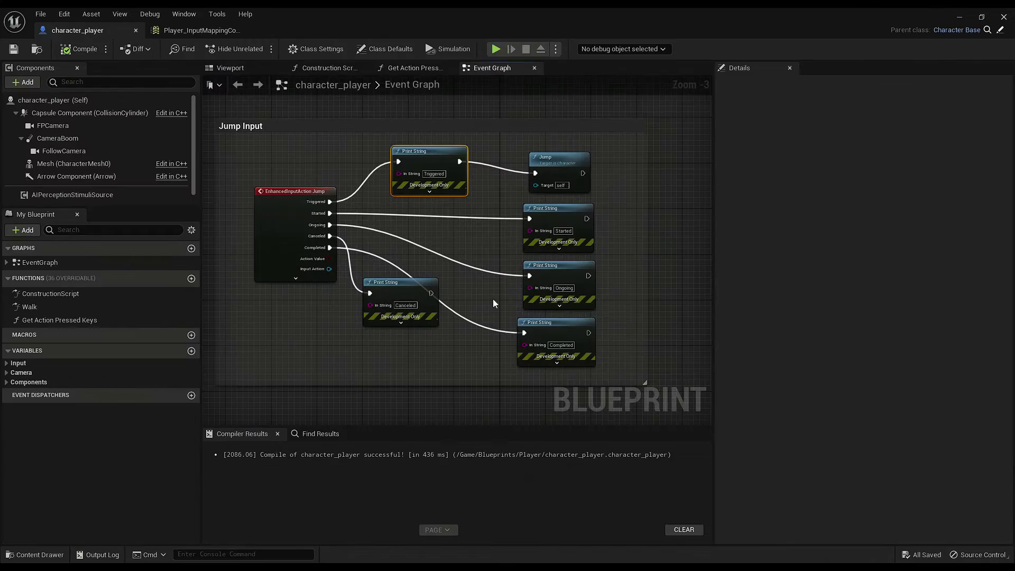
left_click(194, 30)
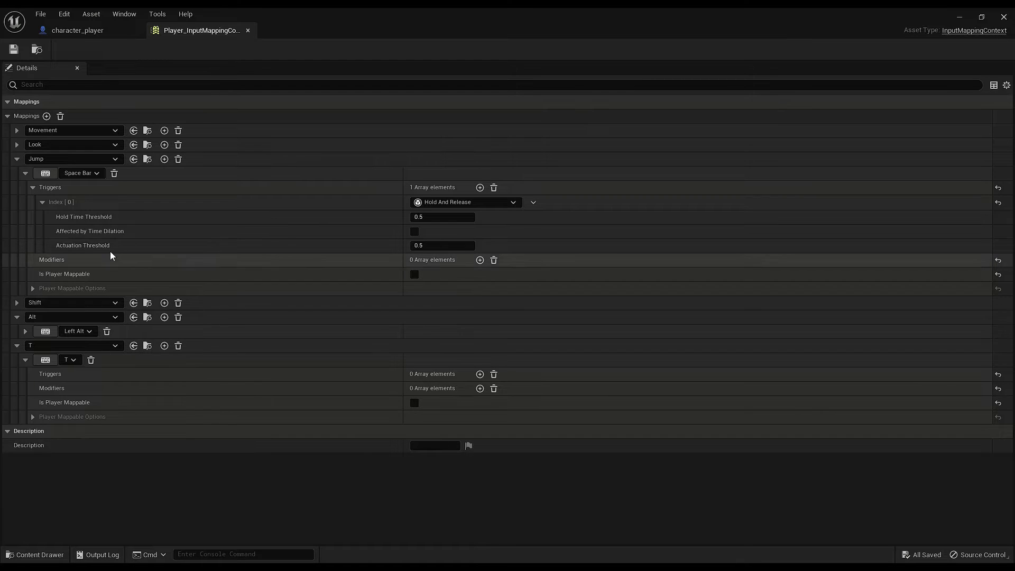
left_click(378, 245)
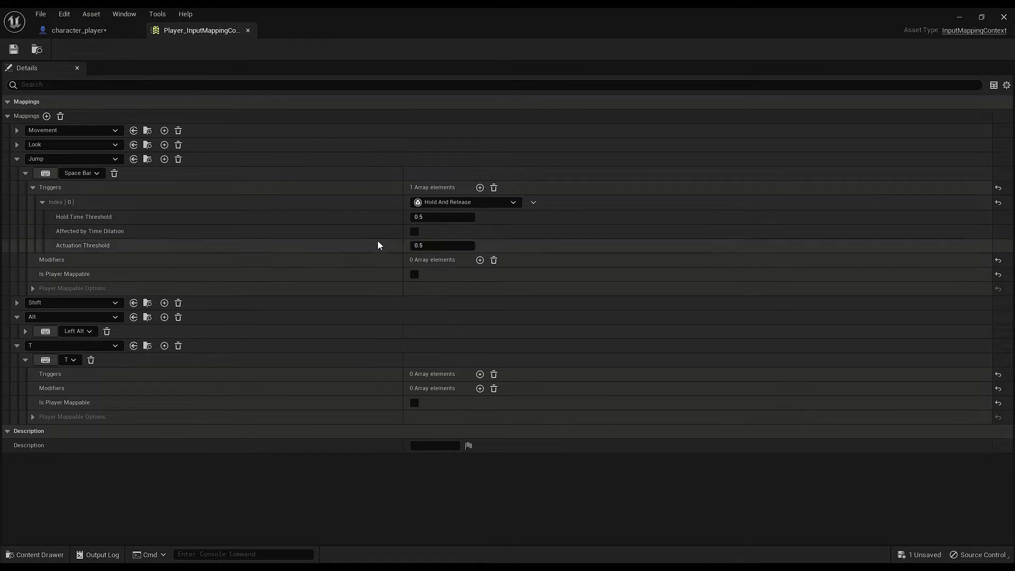
key("Tab")
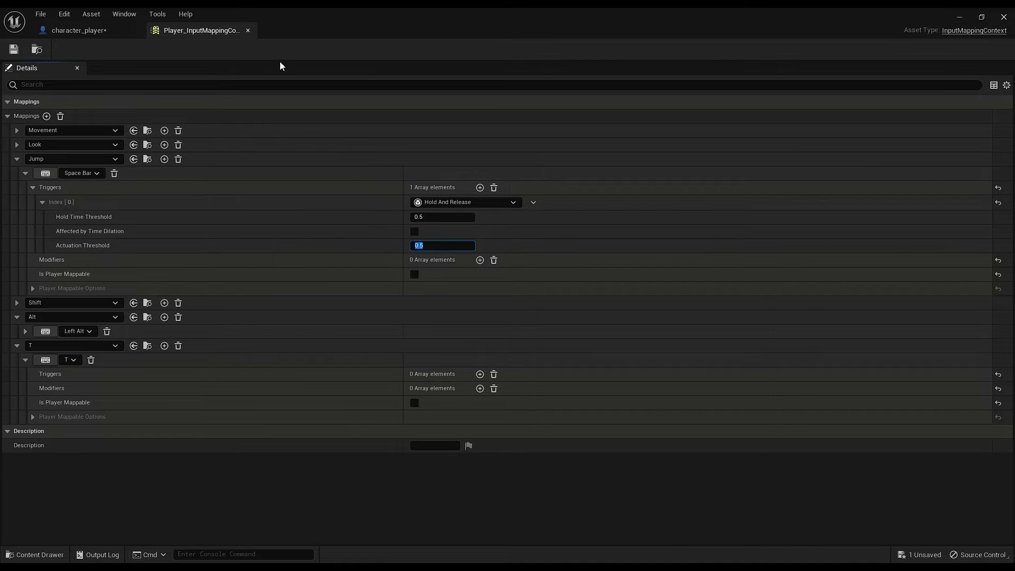
Play the level again and test the Hold And Release jump with short and long holds of the jump input.
left_click(959, 17)
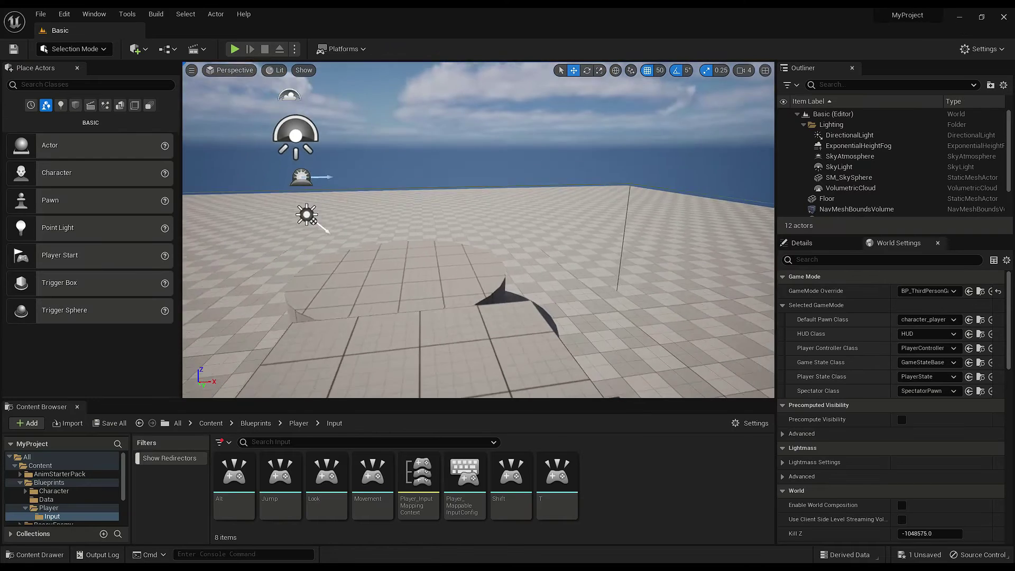
key("alt+p")
key("space")
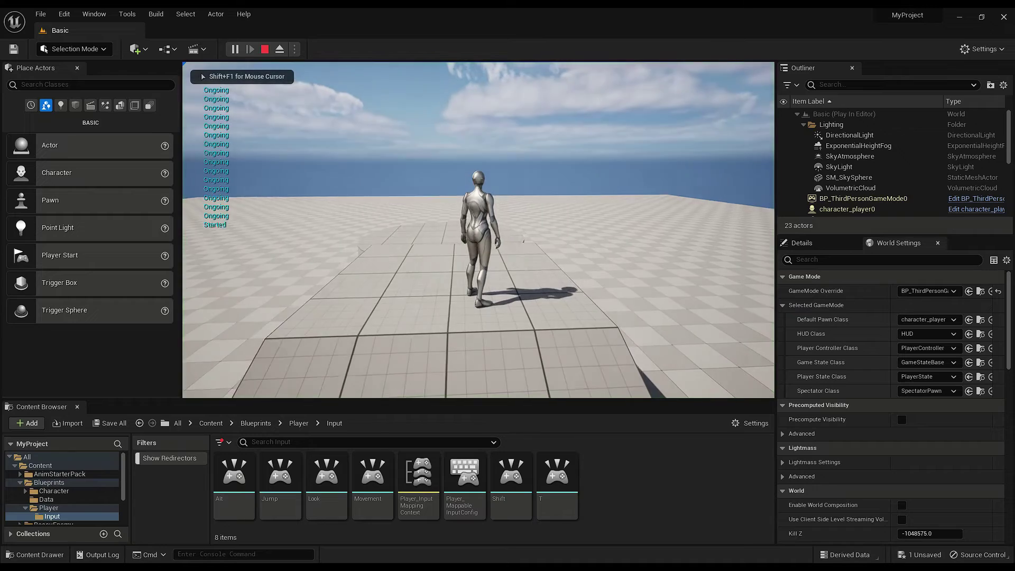
key("space")
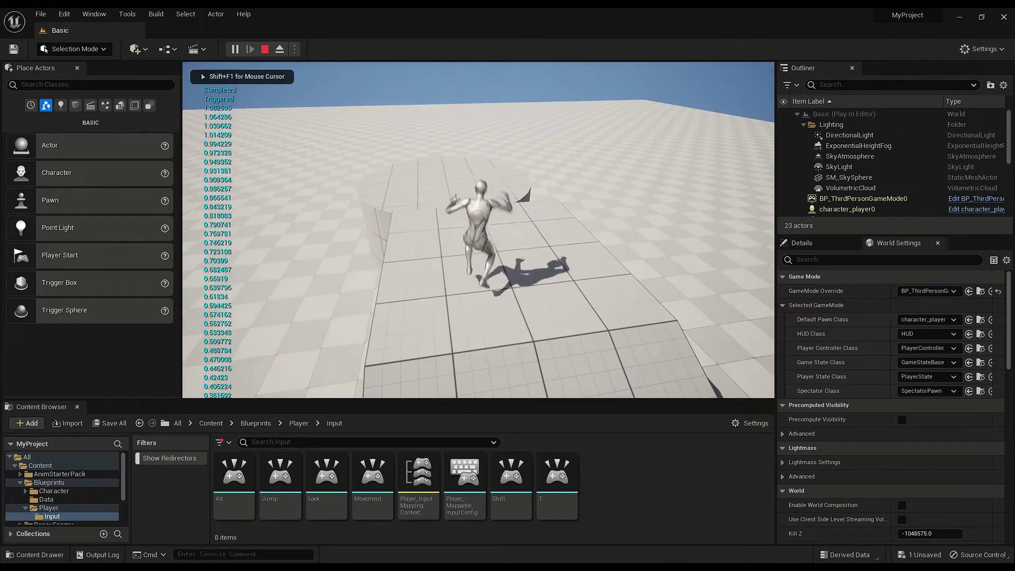
key("space")
key("space")
key("space")
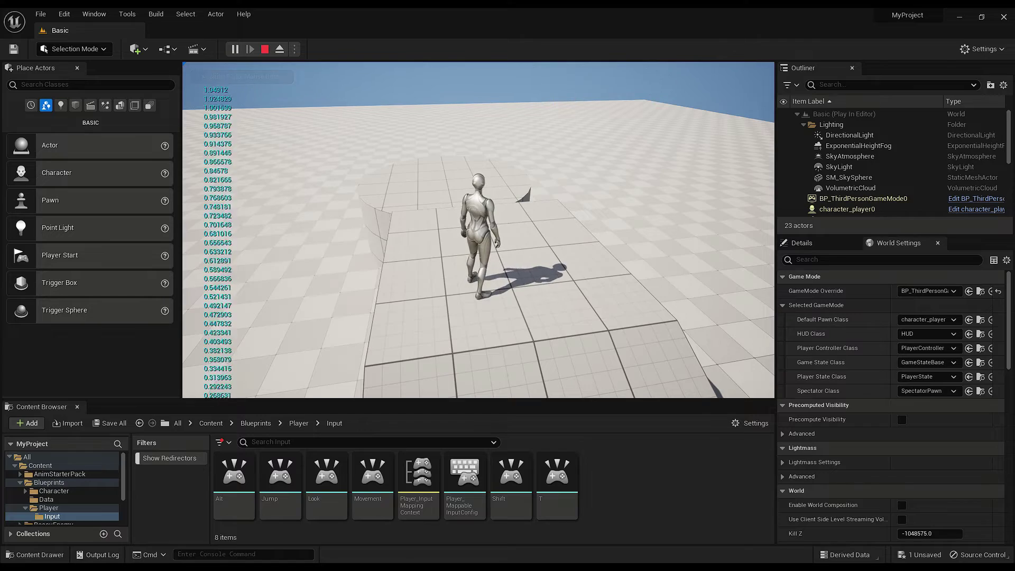
key("space")
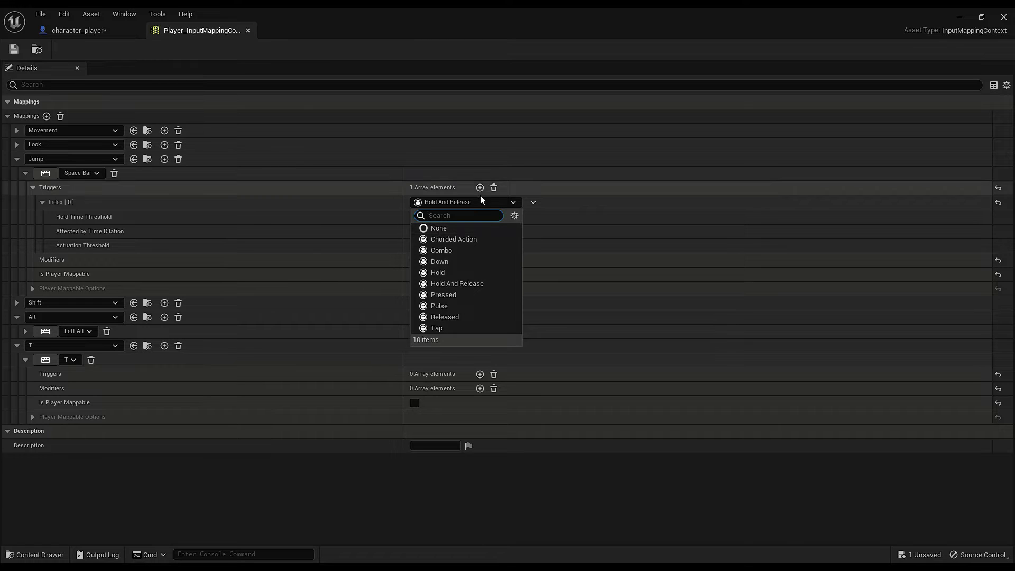
Remove the Hold And Release trigger from Jump's Space Bar mapping and add a Down trigger in its place.
left_click(494, 188)
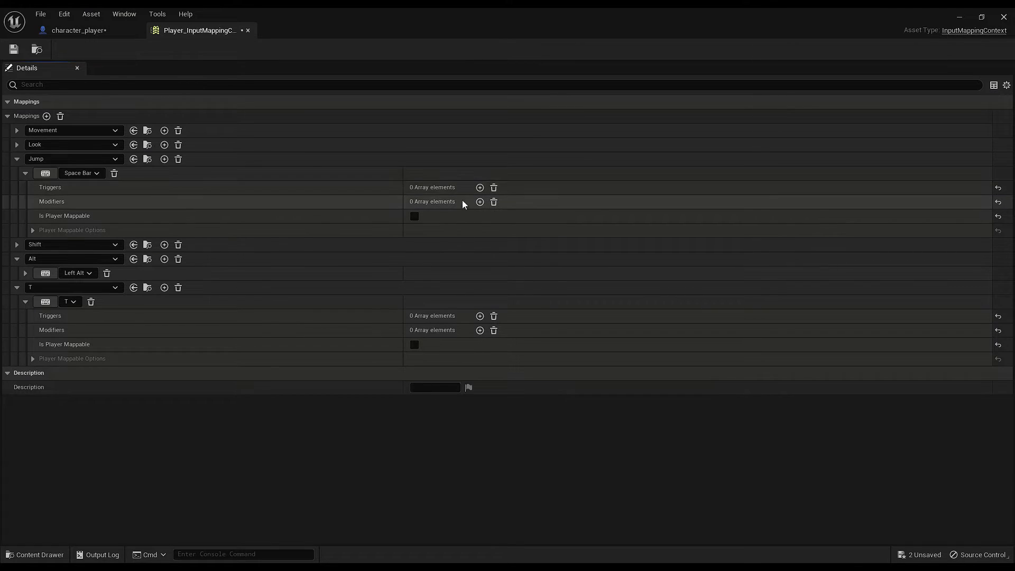
left_click(480, 188)
left_click(442, 202)
left_click(448, 262)
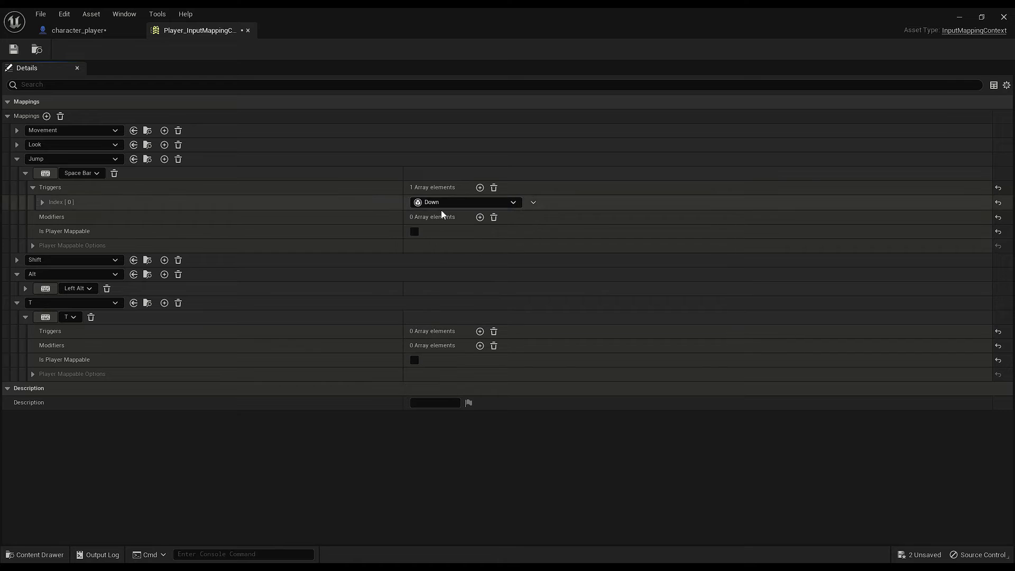
Change the Jump trigger to Pulse with Trigger on Start enabled and an Interval of 2.0.
left_click(480, 206)
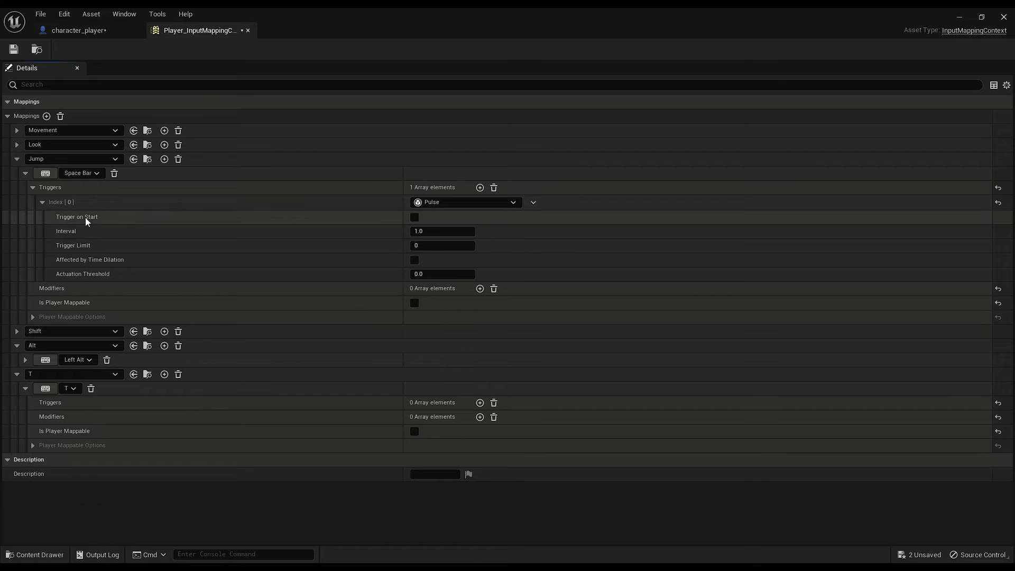
mouse_move(77, 218)
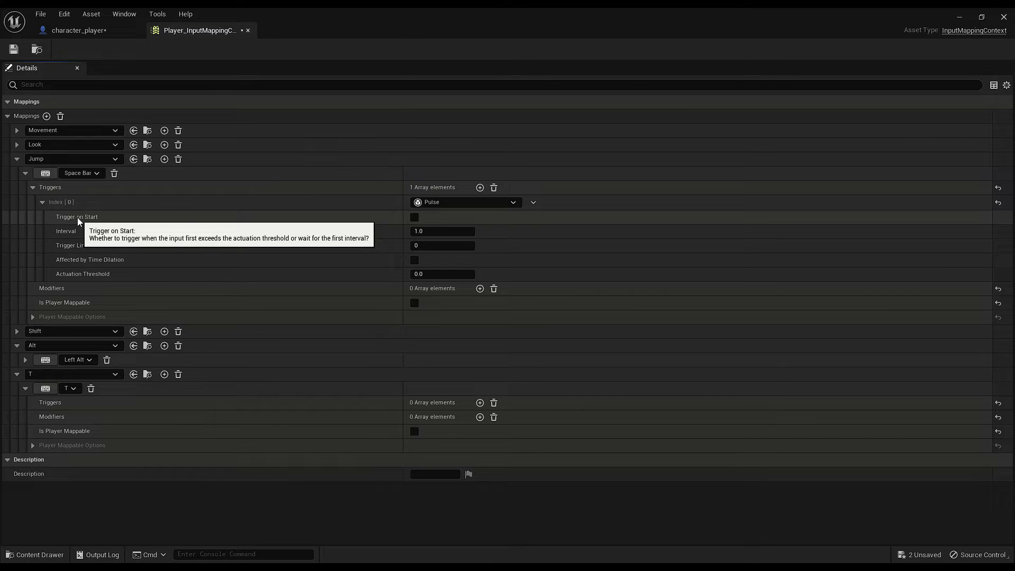
mouse_move(69, 235)
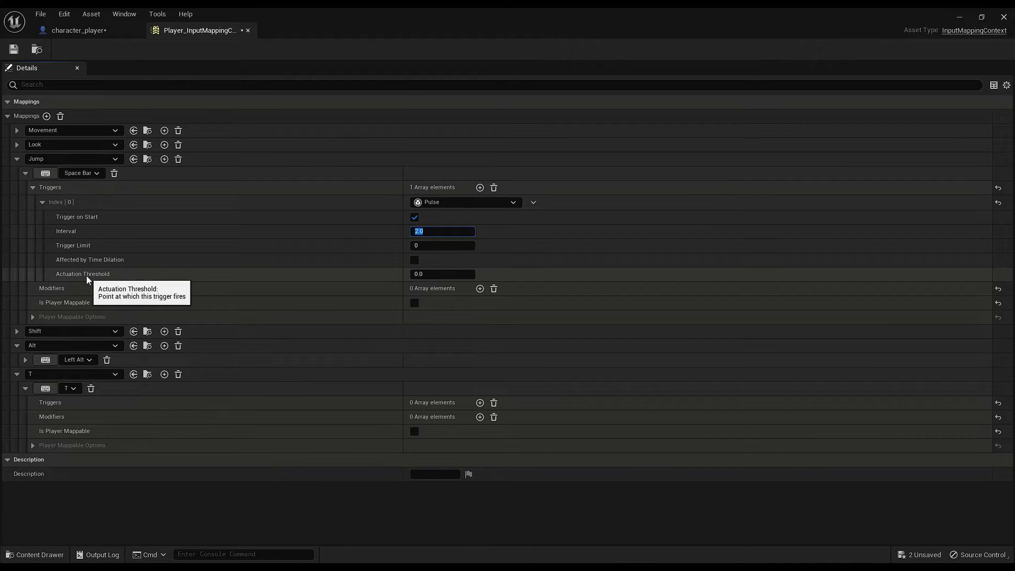
Play the level to test the Pulse-triggered jump while holding the jump input and running around the ramps.
left_click(959, 17)
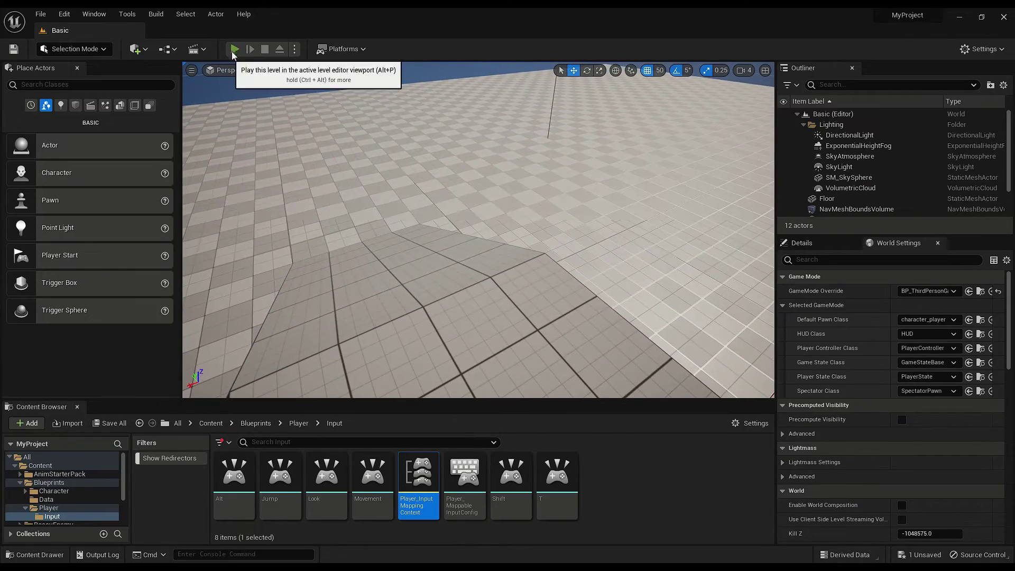
left_click(234, 50)
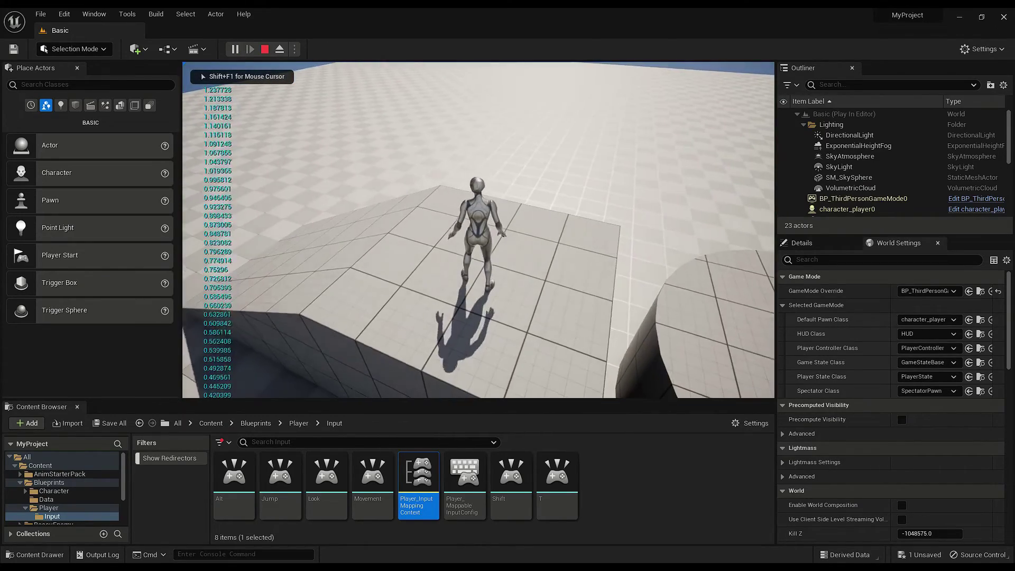
key("space")
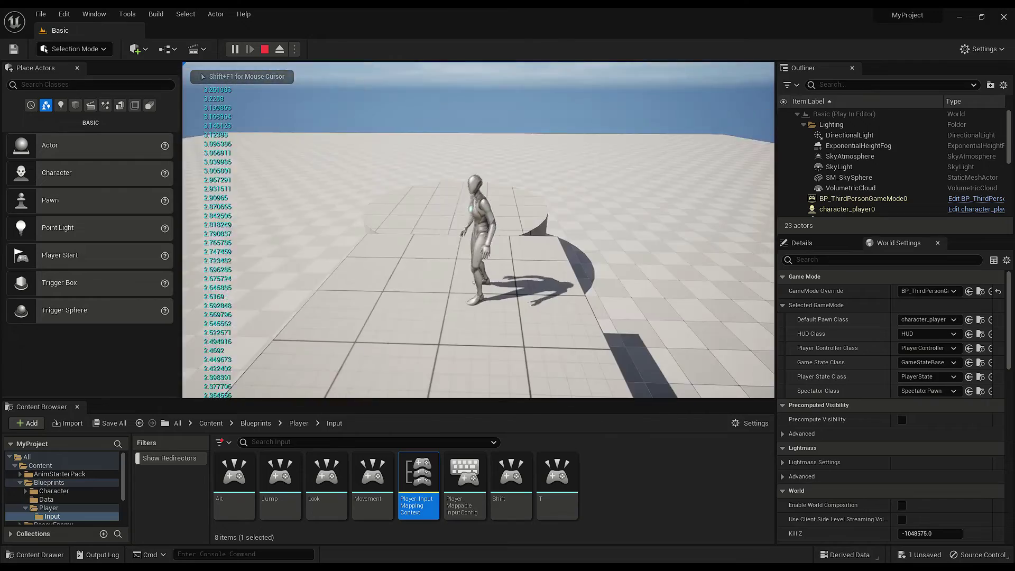
key("w")
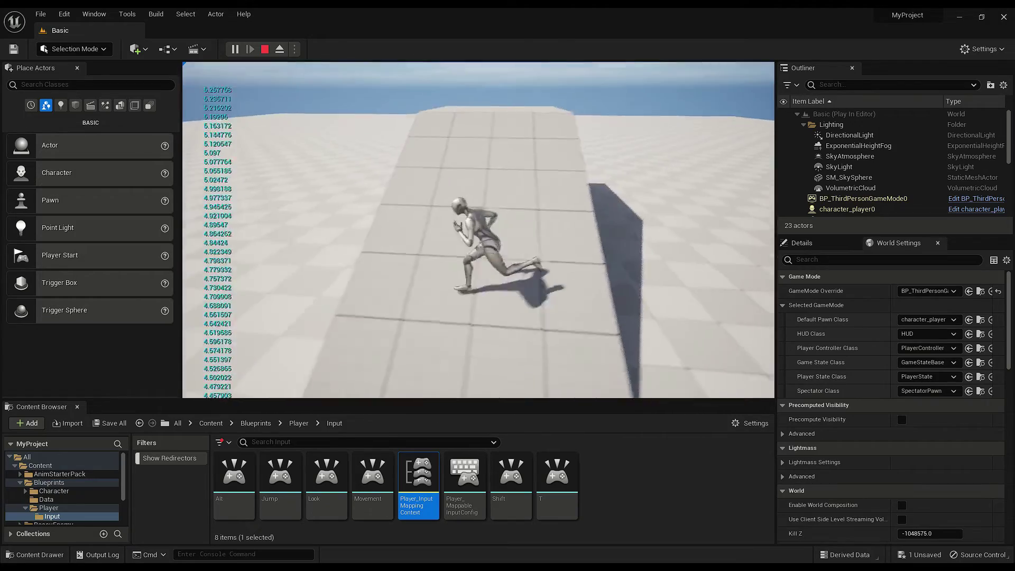
key("space")
key("d")
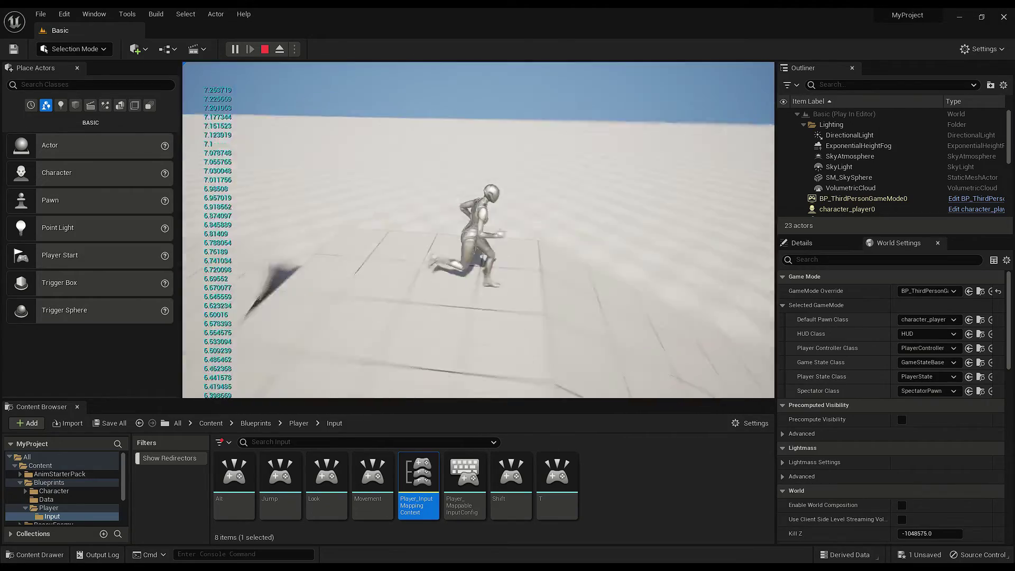
key("space")
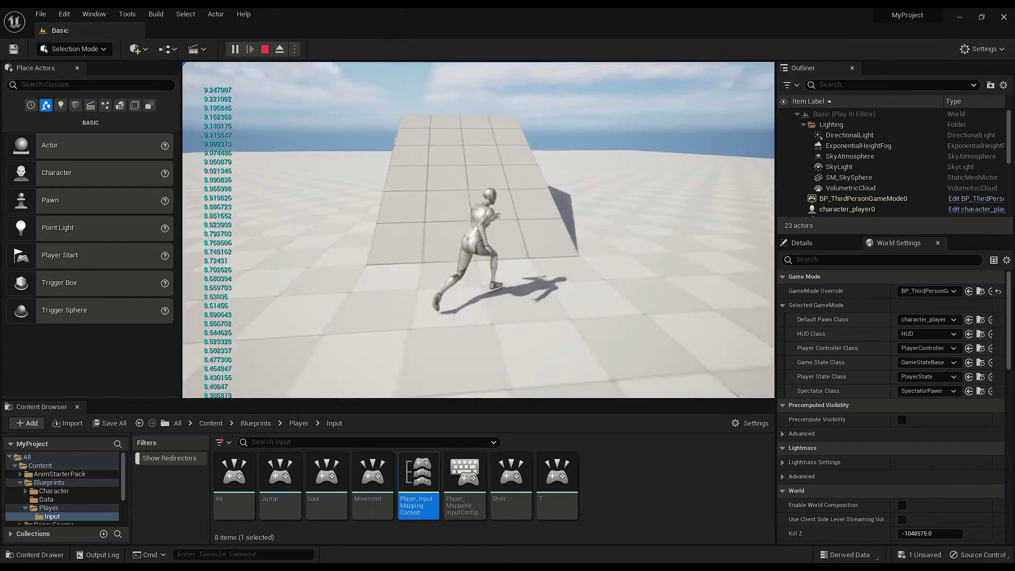
key("space")
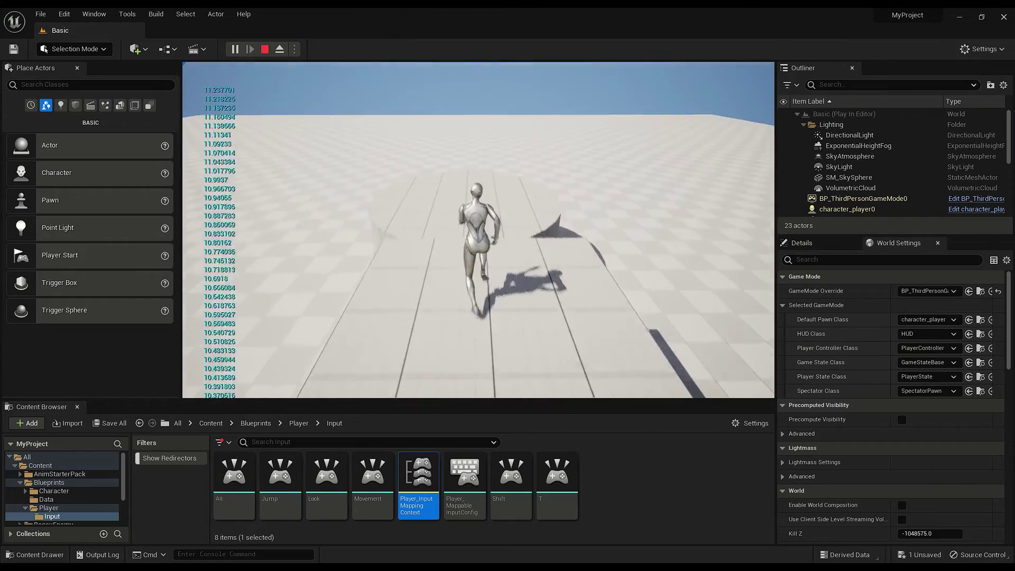
key("space")
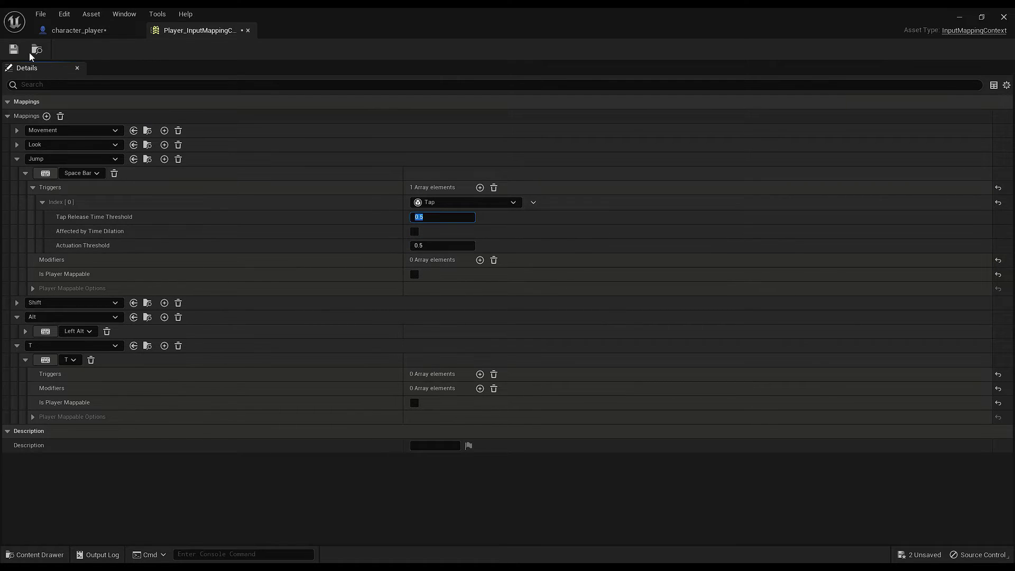
Save the mapping context with its Tap trigger, then play the level to test the jump and stop the session.
left_click(14, 50)
left_click(958, 17)
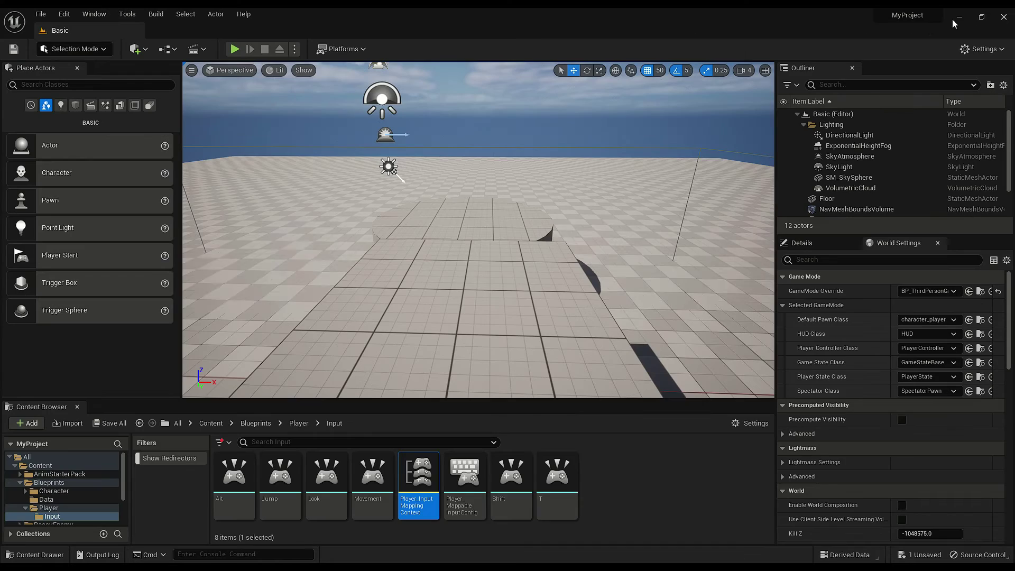
key("alt+p")
key("w")
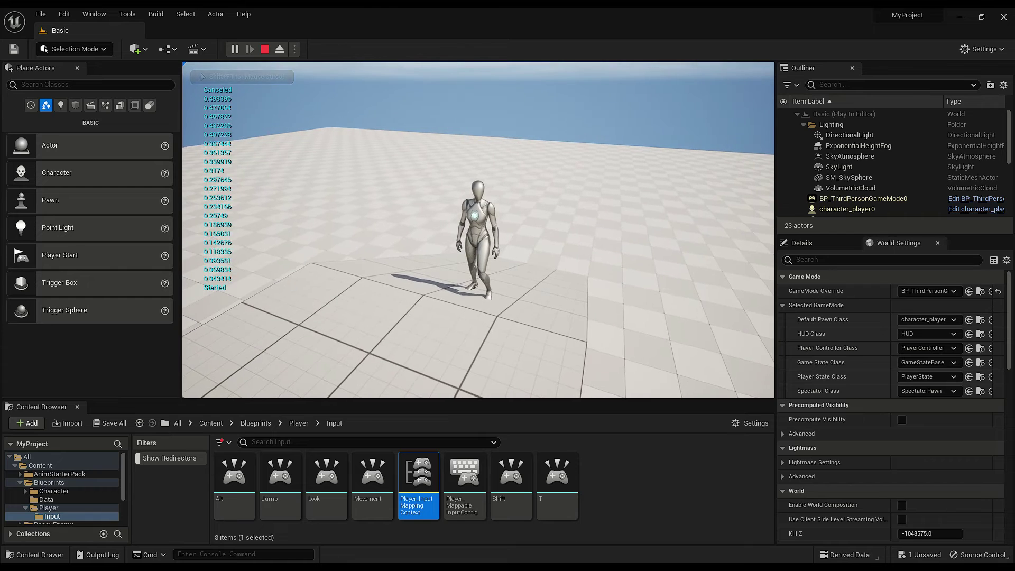
key("Escape")
Reopen Player_InputMappingContext, set the Jump trigger's Tap Release Time Threshold to 1.0, and save the asset.
double_click(418, 476)
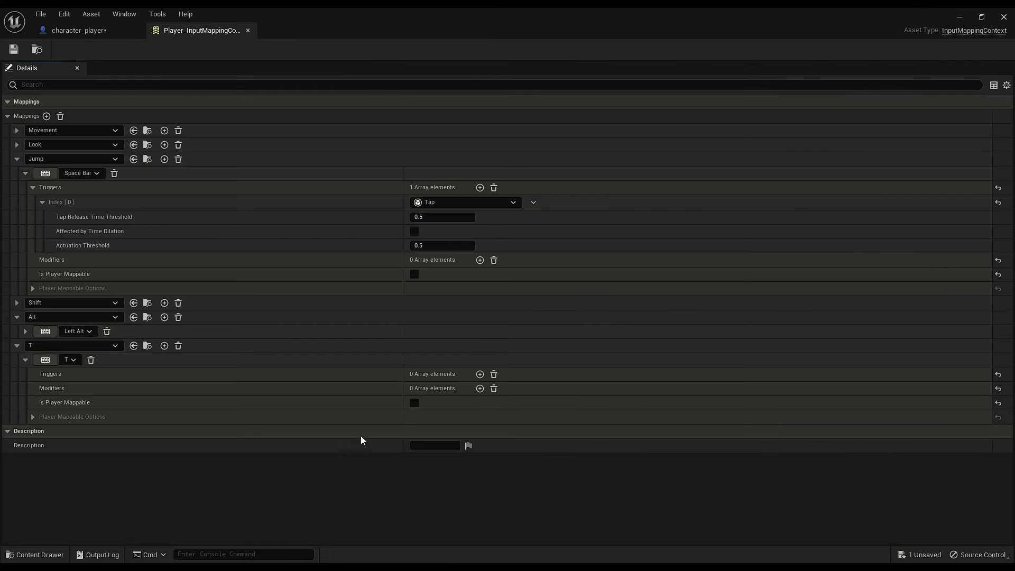
left_click(417, 217)
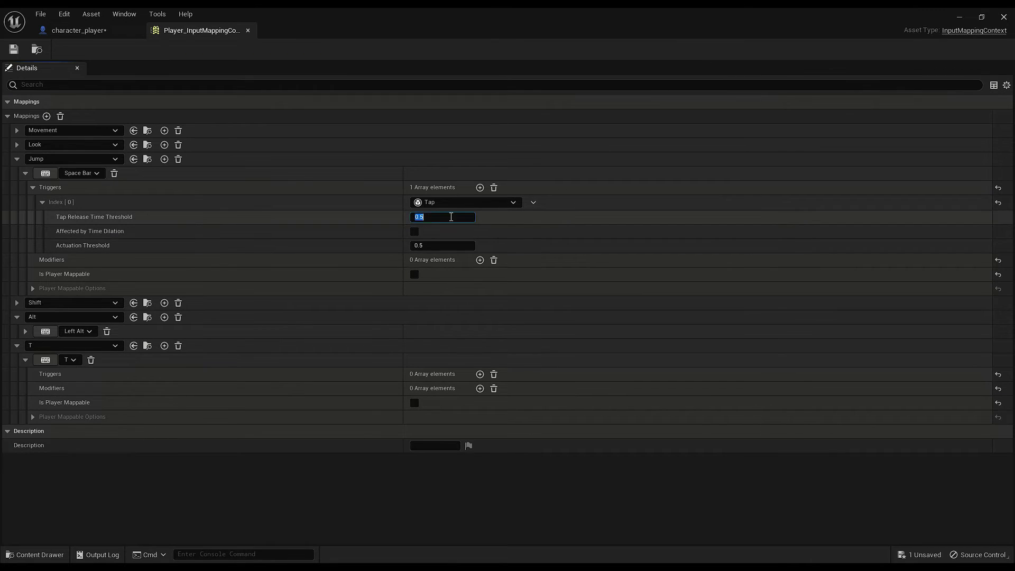
type("1")
key("Return")
left_click(14, 49)
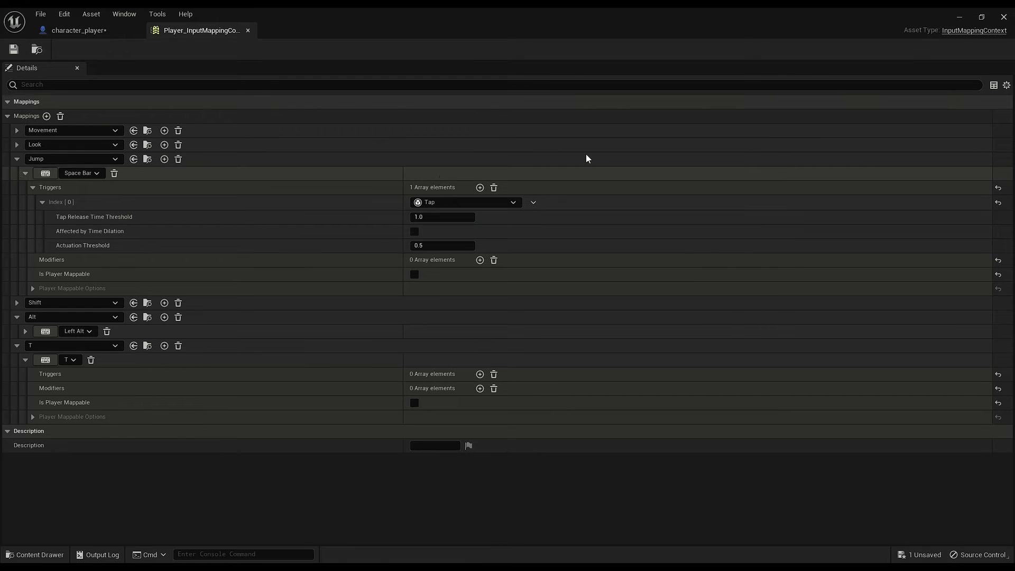
Play the level to test the Tap jump with the longer release threshold while standing and running, and end the session.
left_click(959, 18)
left_click(235, 49)
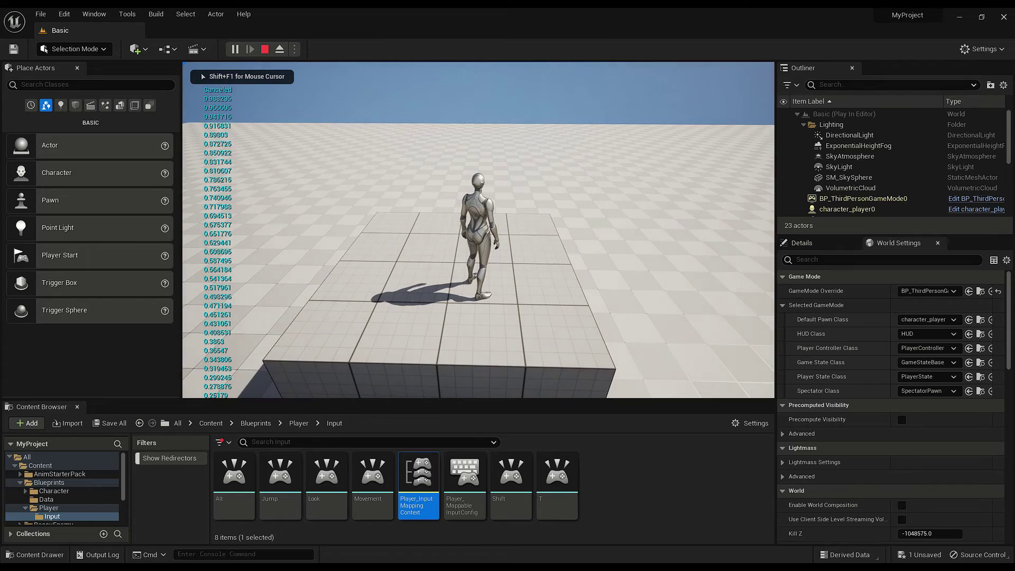
key("space")
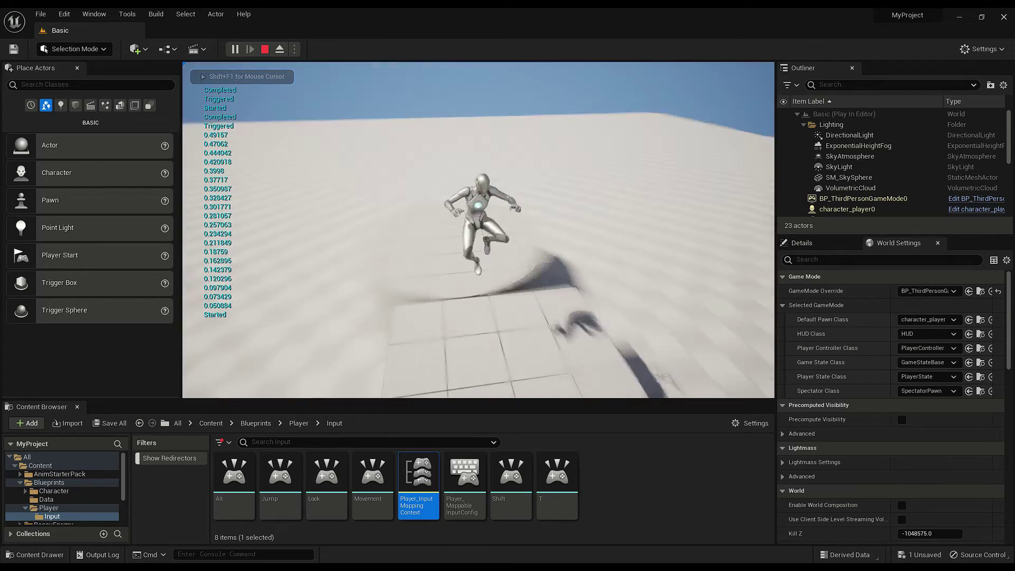
key("space")
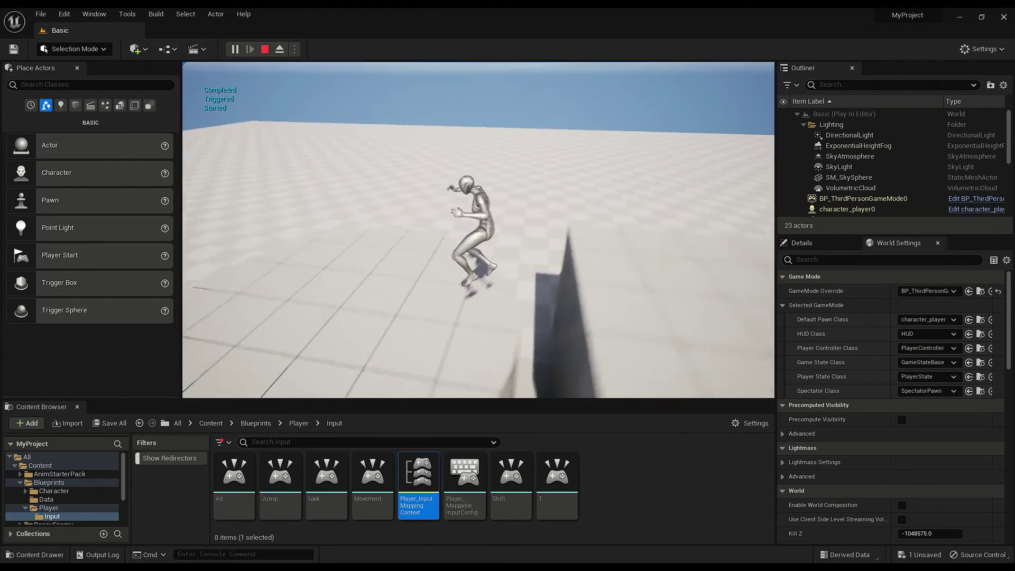
key("space")
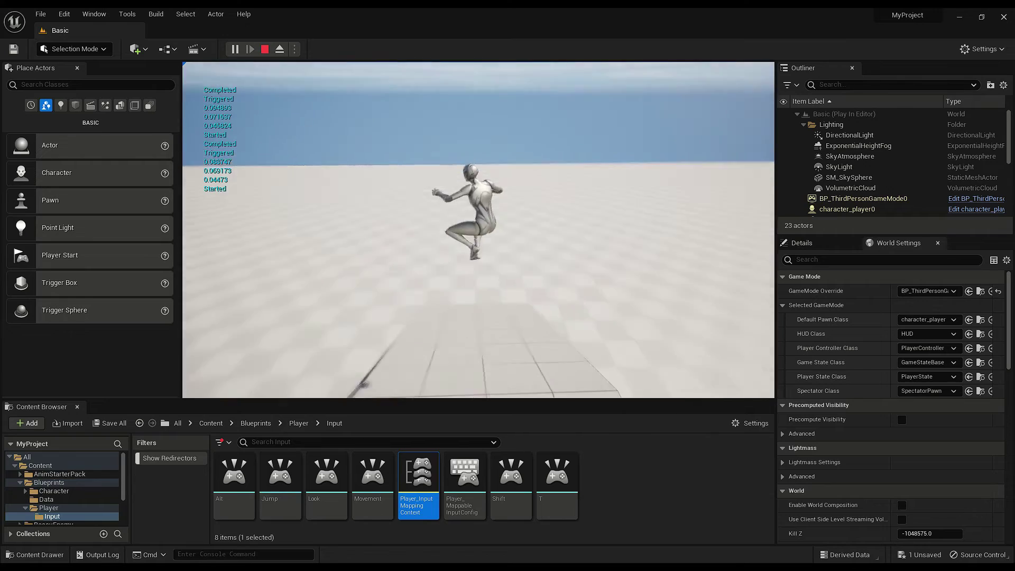
key("space")
key("space")
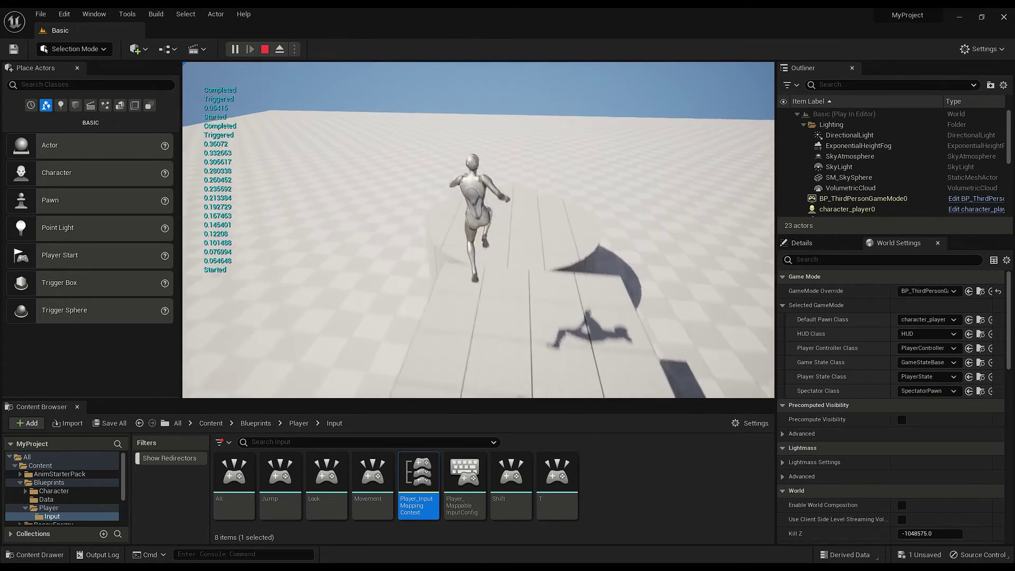
key("space")
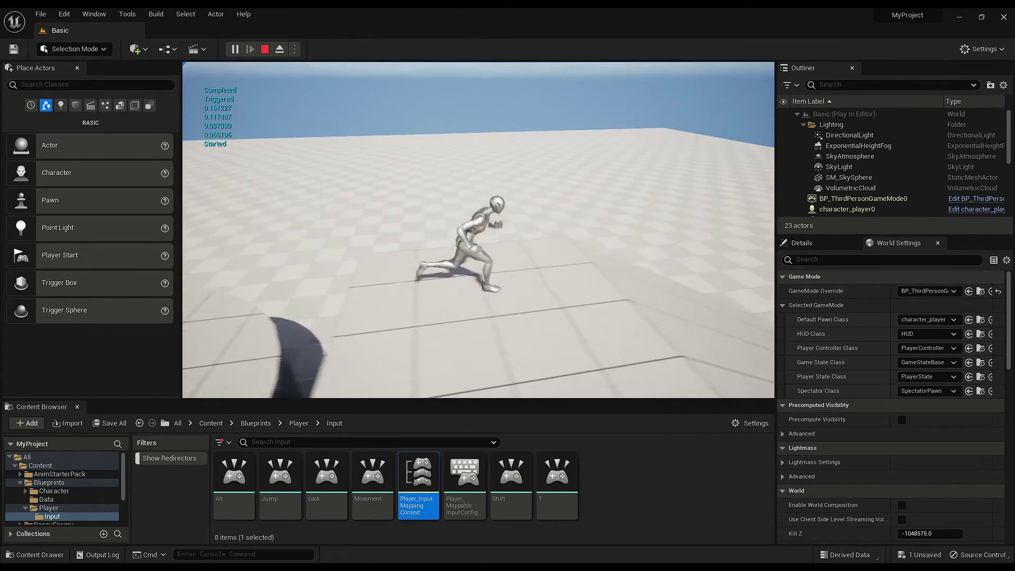
key("space")
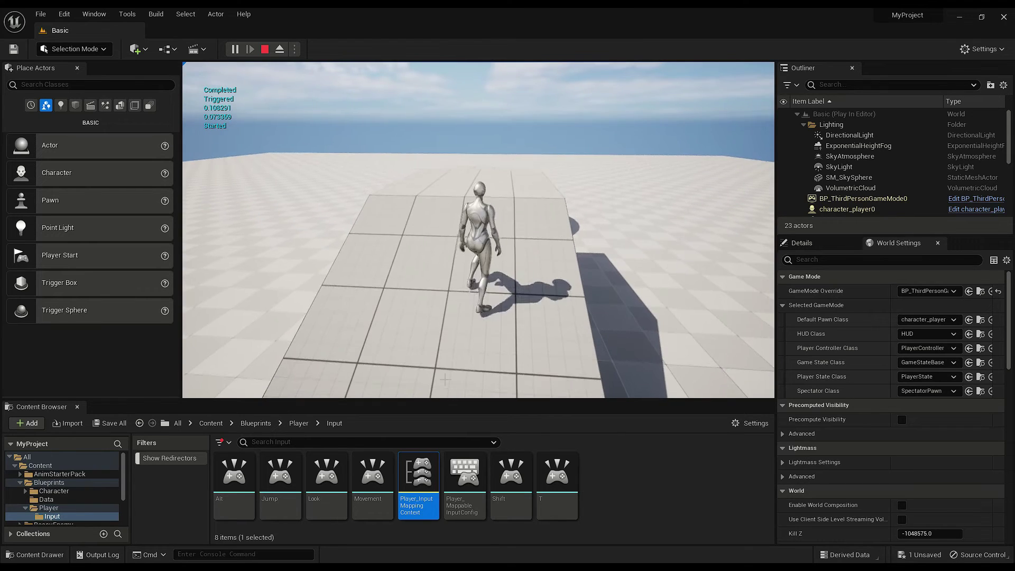
key("Escape")
Return to the mapping context and examine the descriptions of the Released, Pressed and Down trigger types for Jump.
key("alt+Tab")
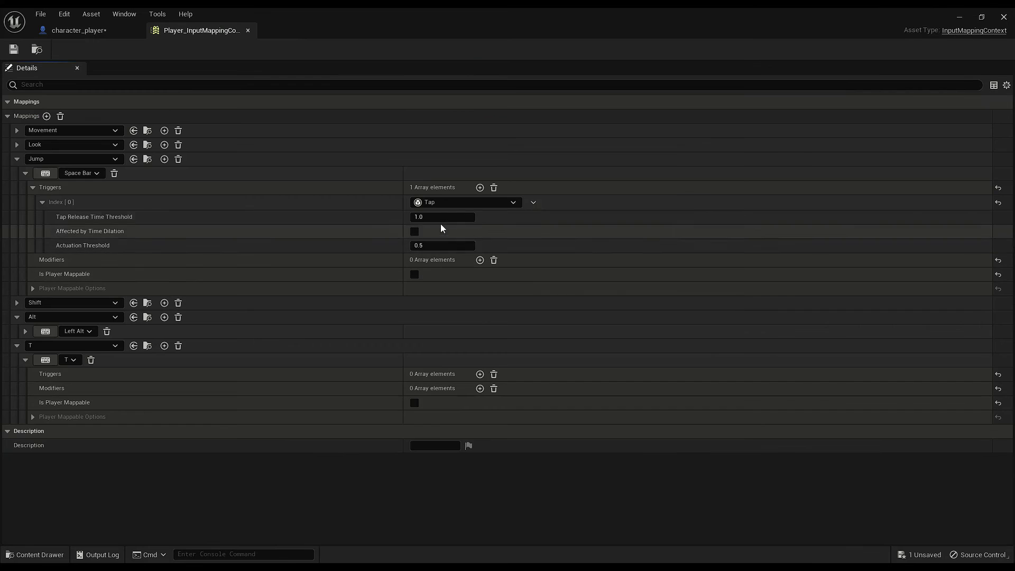
left_click(462, 202)
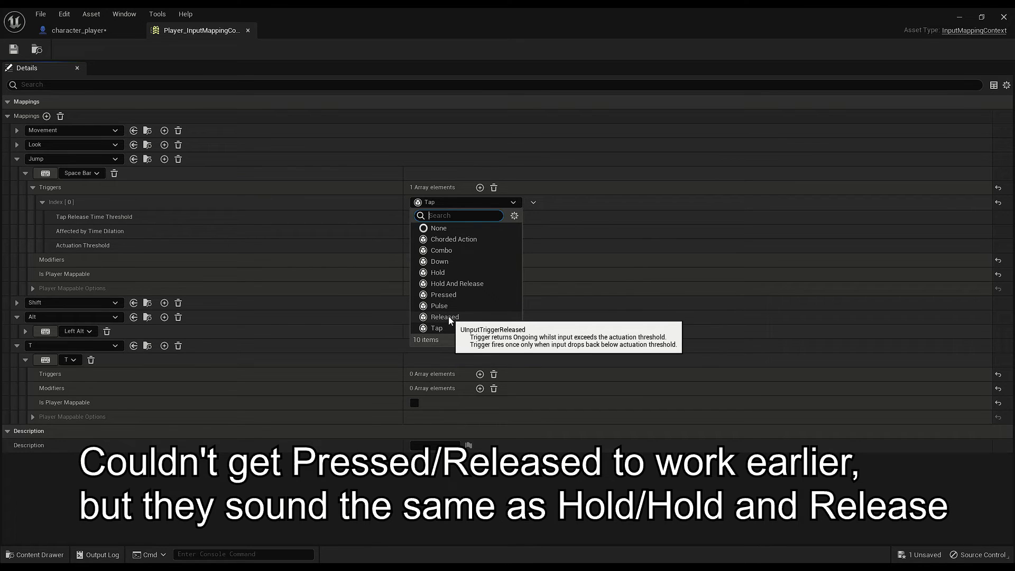
left_click(402, 216)
left_click(465, 202)
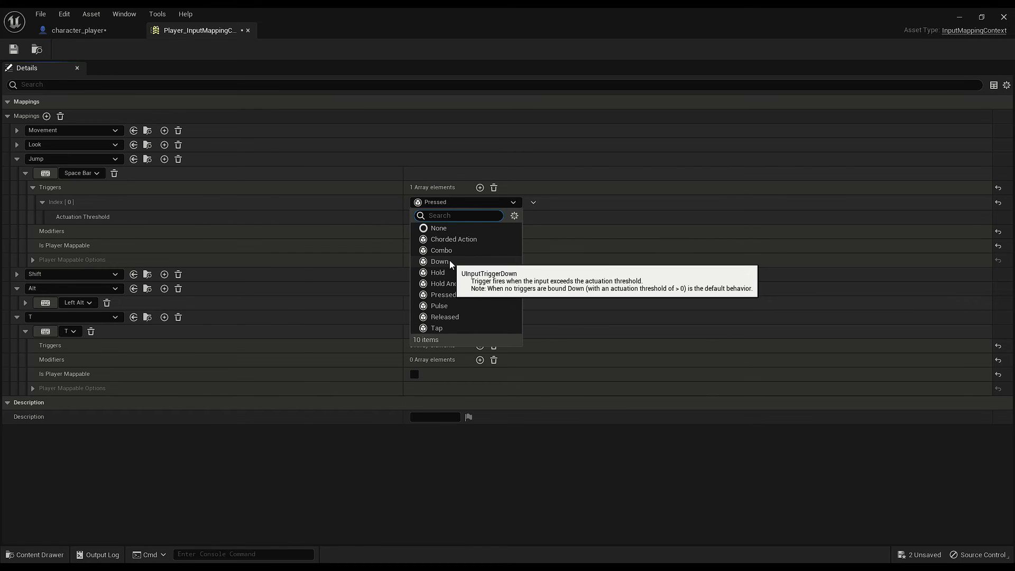
Remove all triggers from Jump's Space Bar mapping and save Player_InputMappingContext.
left_click(493, 188)
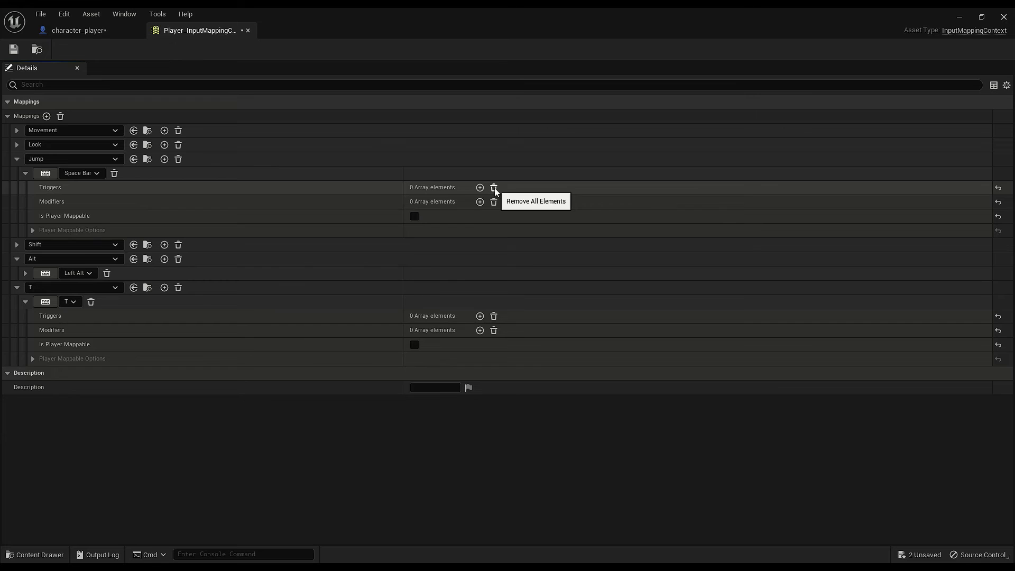
key("ctrl+s")
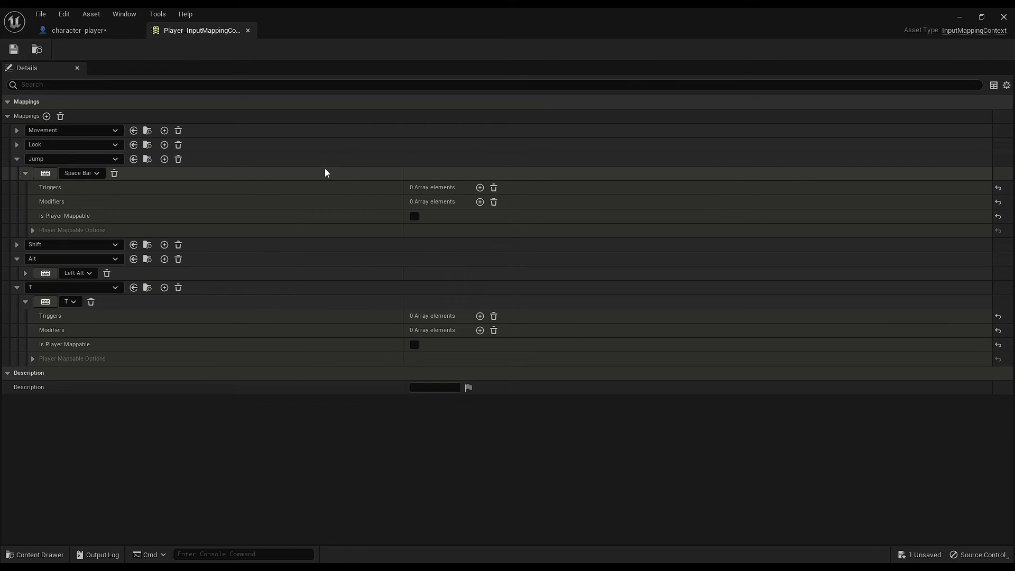
Close the mapping context, save the character_player Blueprint, and bring its Jump Input event nodes into view.
left_click(248, 30)
key("ctrl+s")
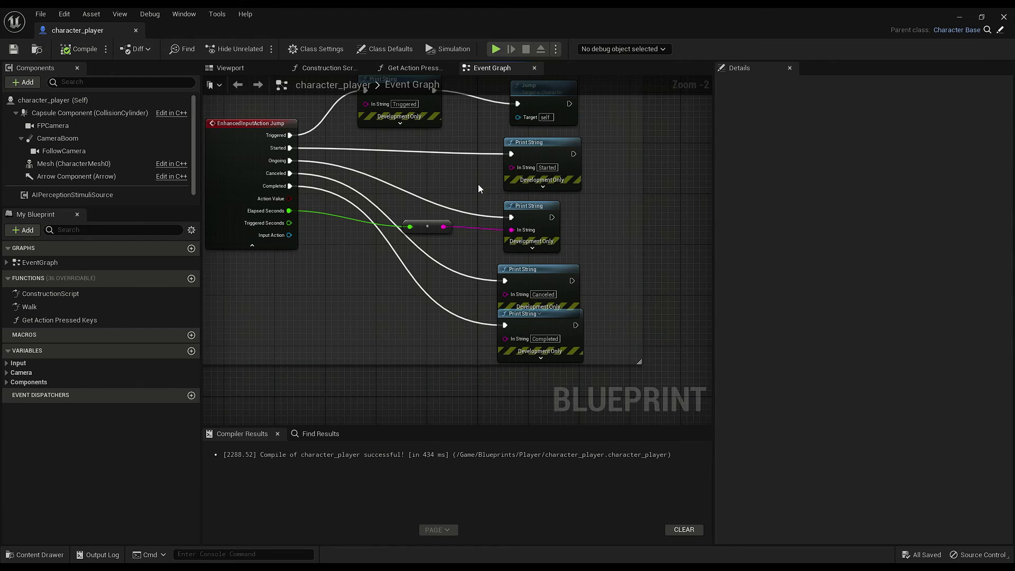
right_click_drag(478, 189, 517, 242)
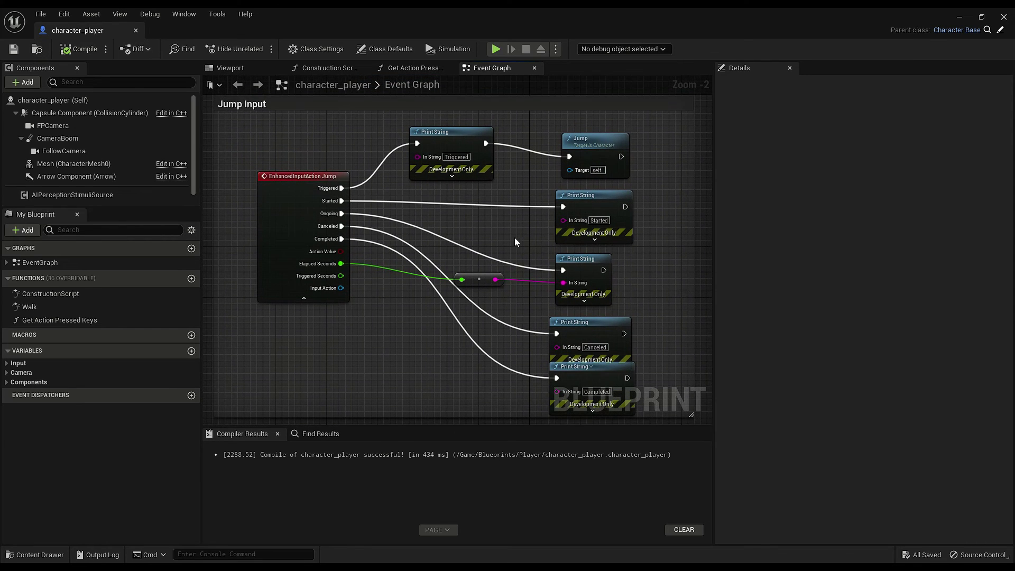